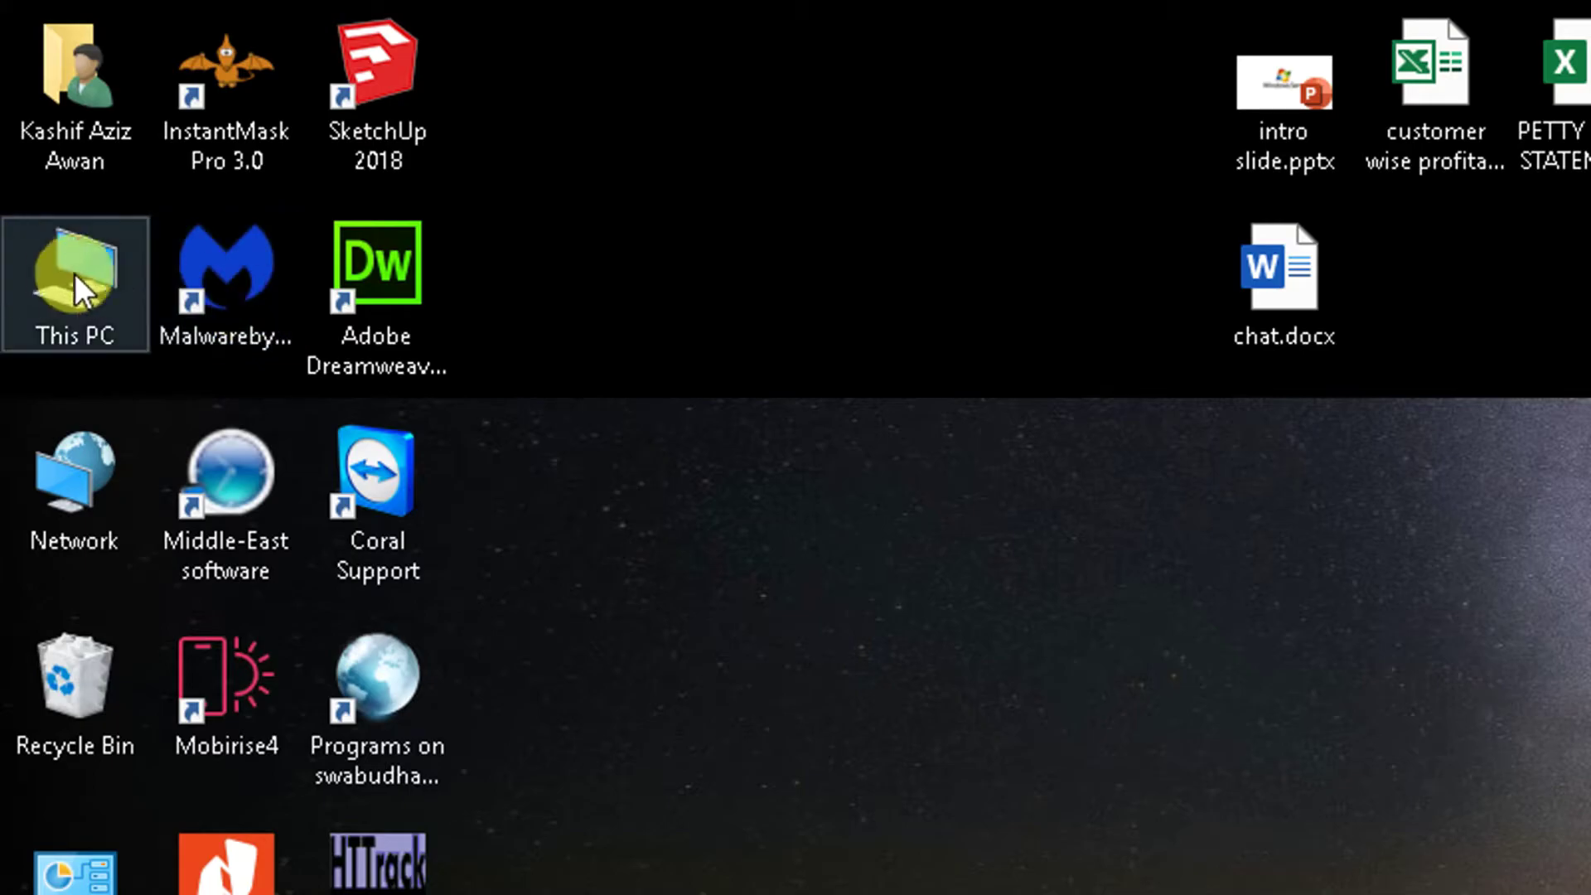
Open This PC and select the Desktop folder, checking its available context commands.
{"action": "double_click", "coordinate": [58, 271]}
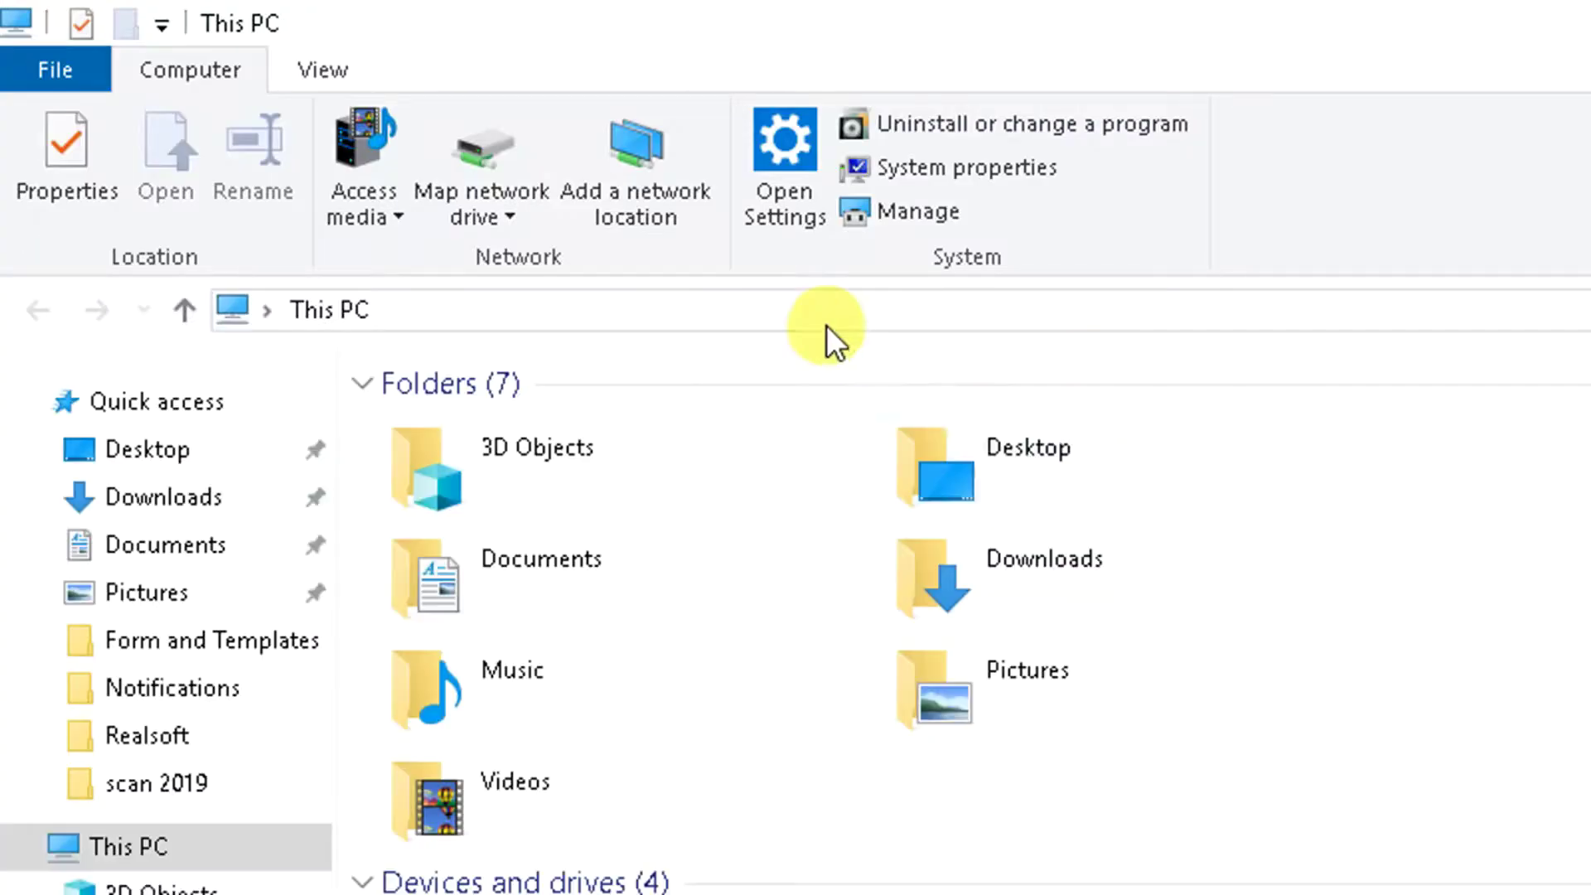
{"action": "left_click", "coordinate": [956, 480]}
{"action": "right_click", "coordinate": [937, 480]}
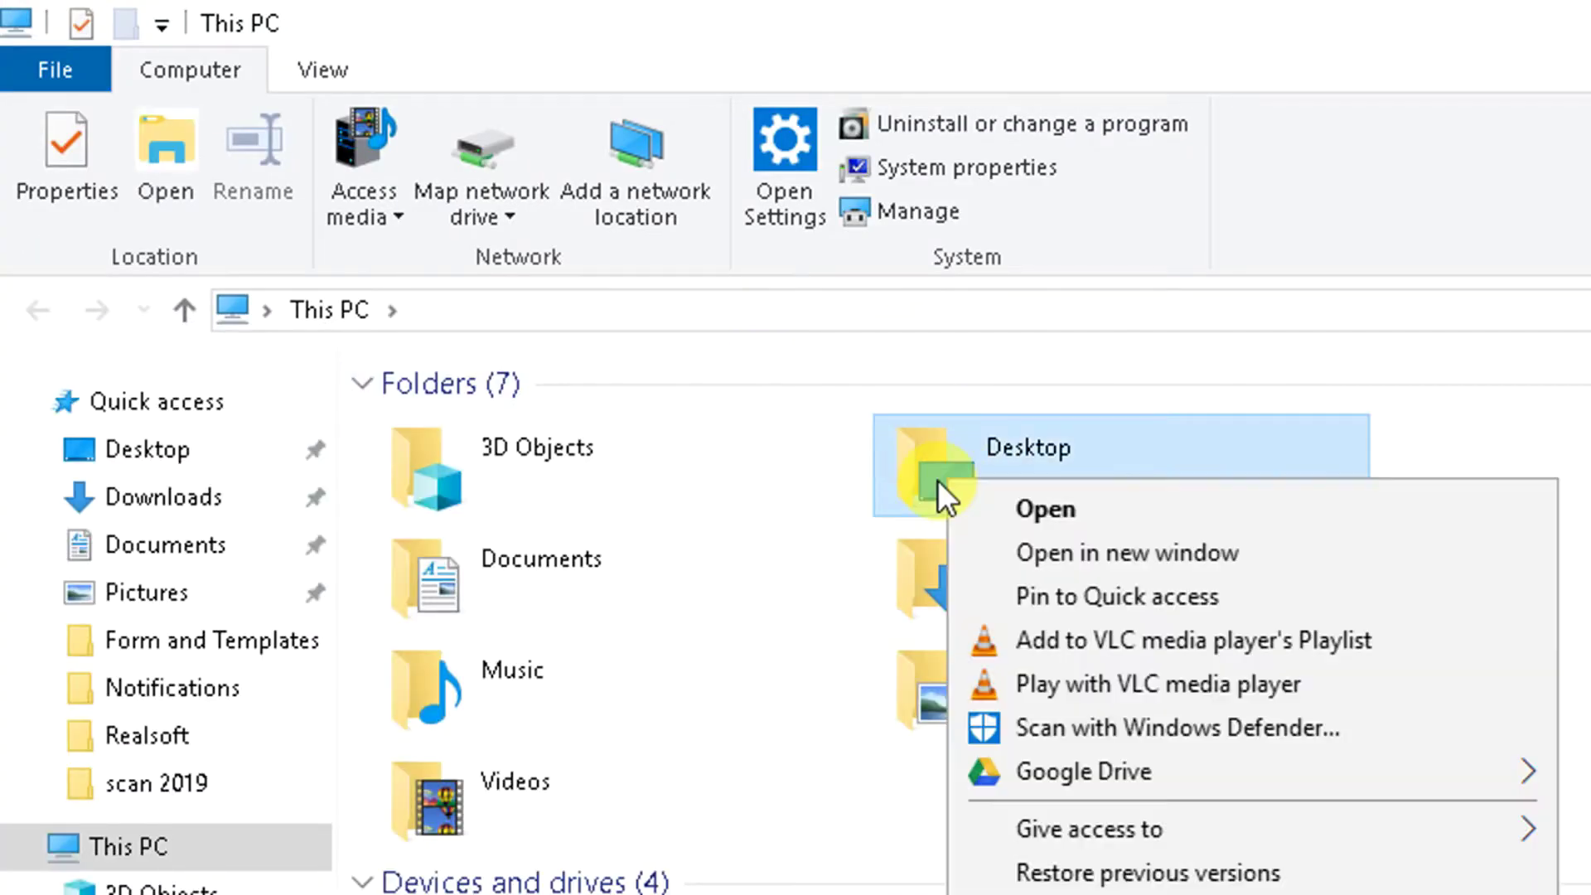
{"action": "left_click", "coordinate": [933, 454]}
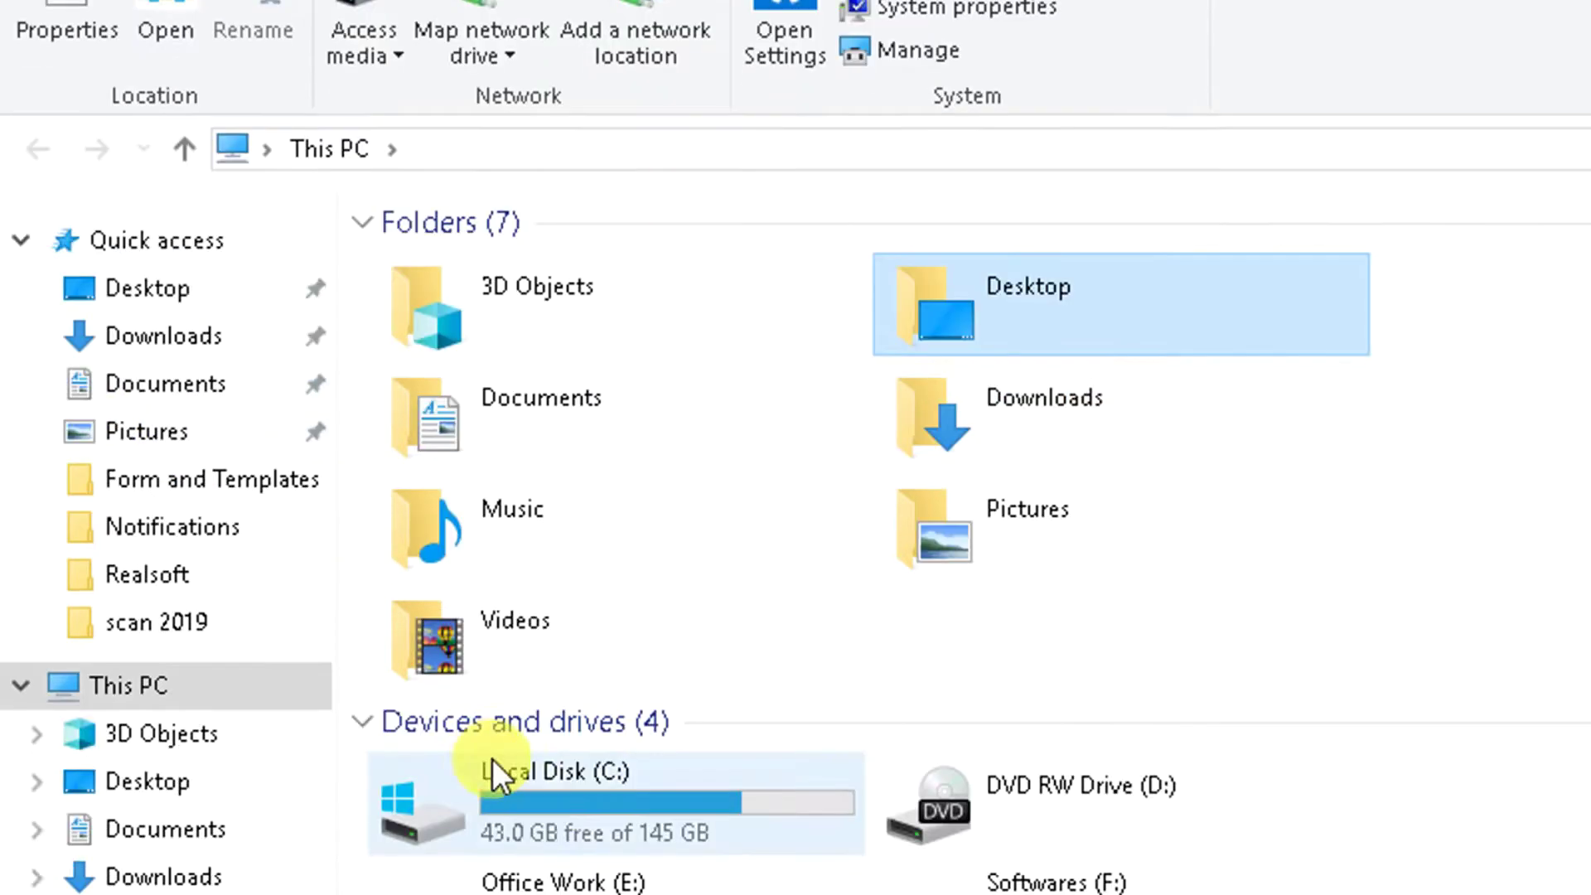
Browse to the user's profile folder under C:\Users and select the Desktop folder inside it.
{"action": "double_click", "coordinate": [492, 766]}
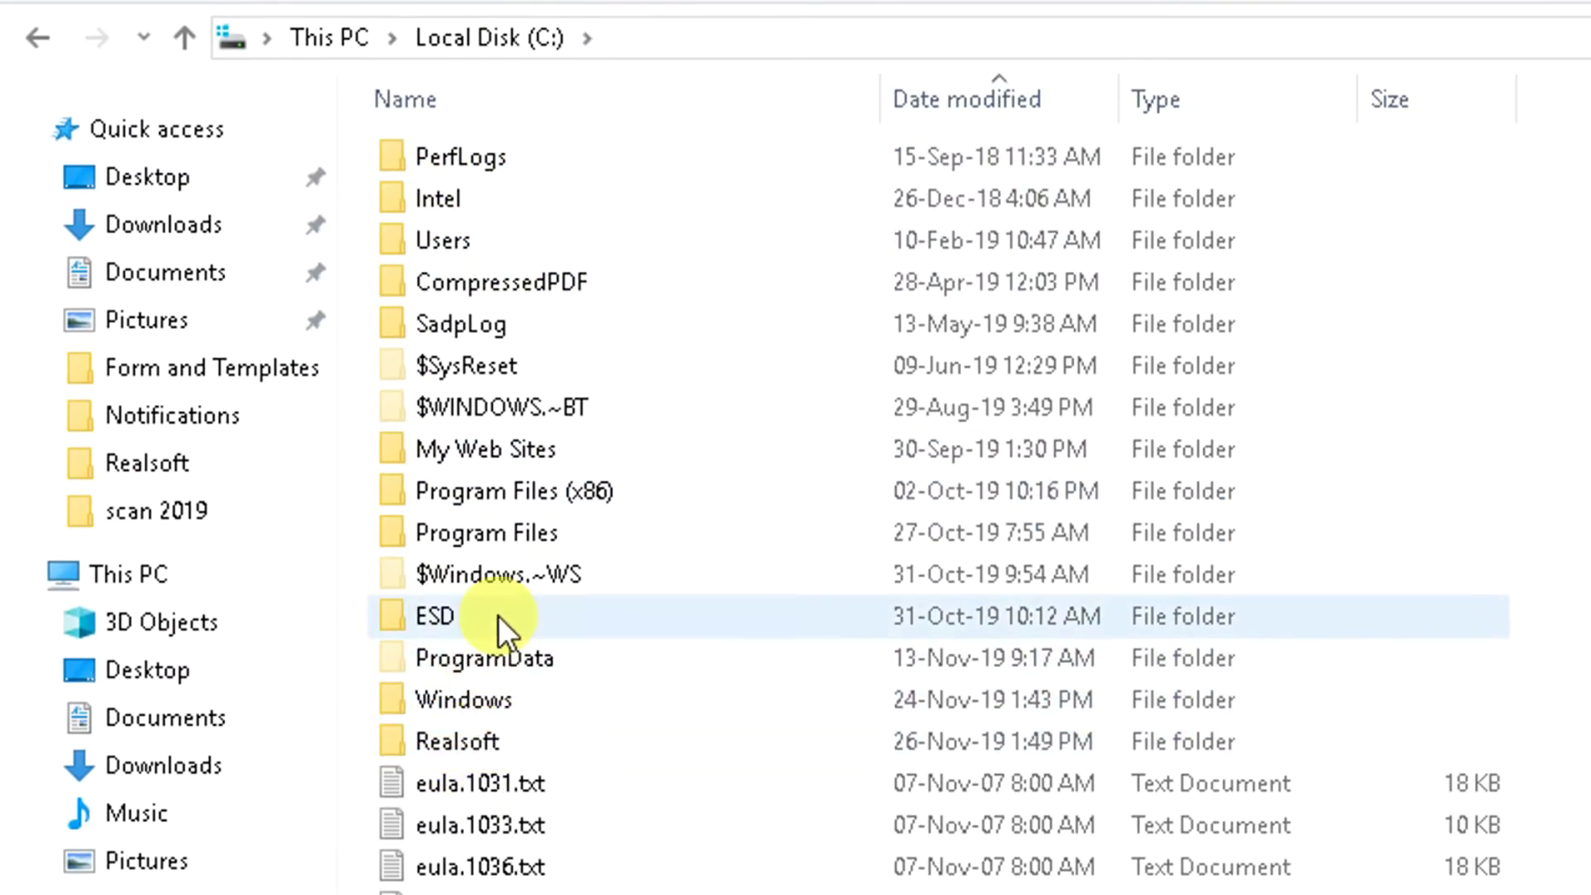
{"action": "left_click", "coordinate": [453, 251]}
{"action": "double_click", "coordinate": [452, 251]}
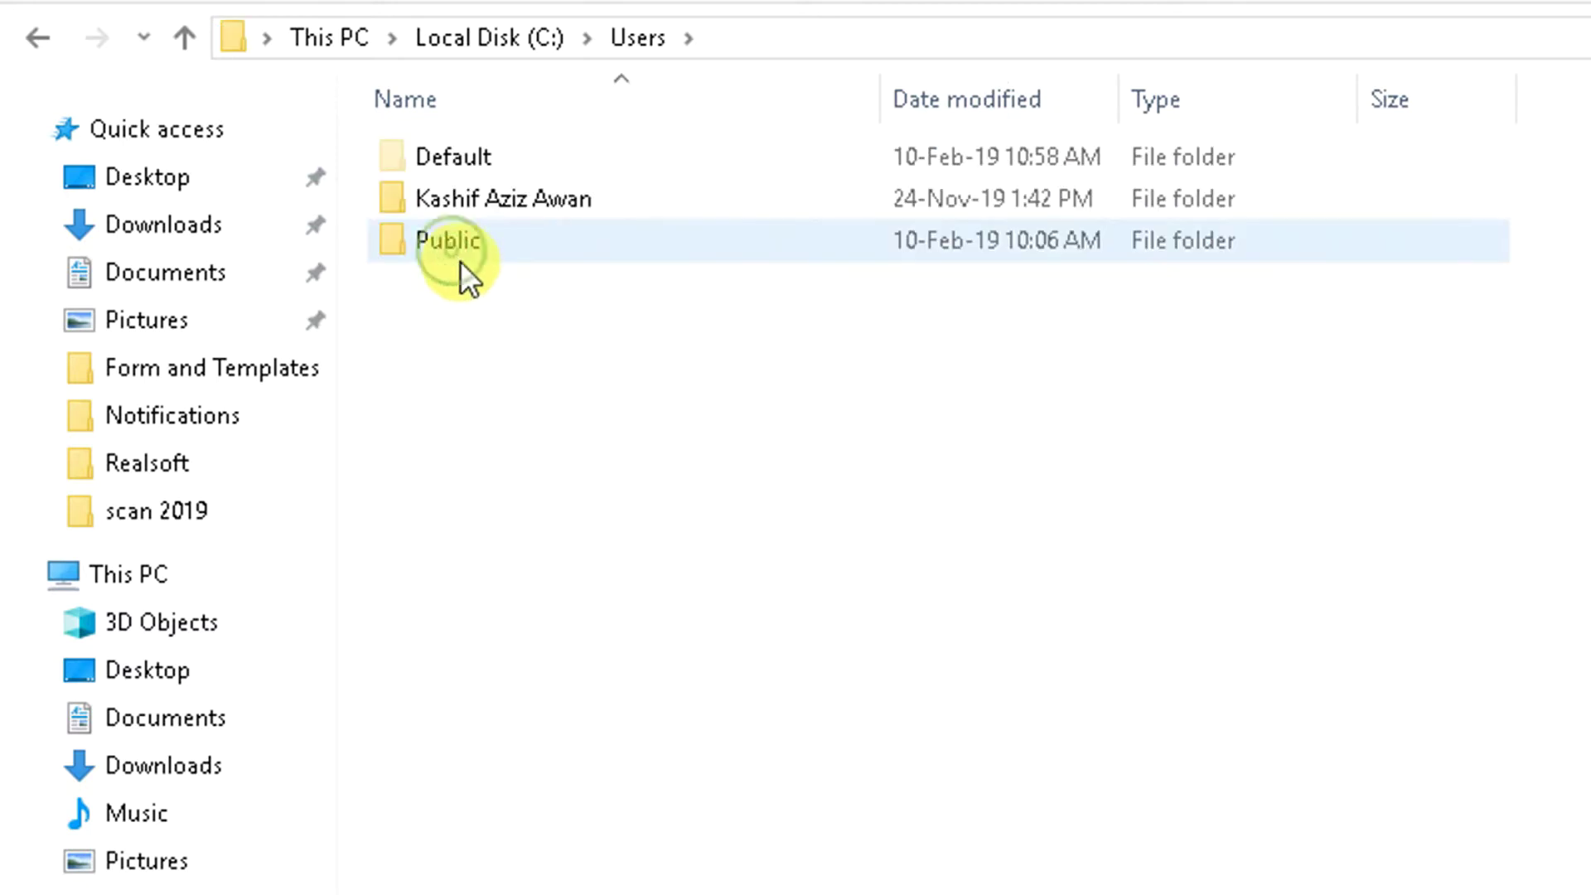
{"action": "double_click", "coordinate": [504, 209]}
{"action": "left_click", "coordinate": [490, 166]}
{"action": "key", "text": "d"}
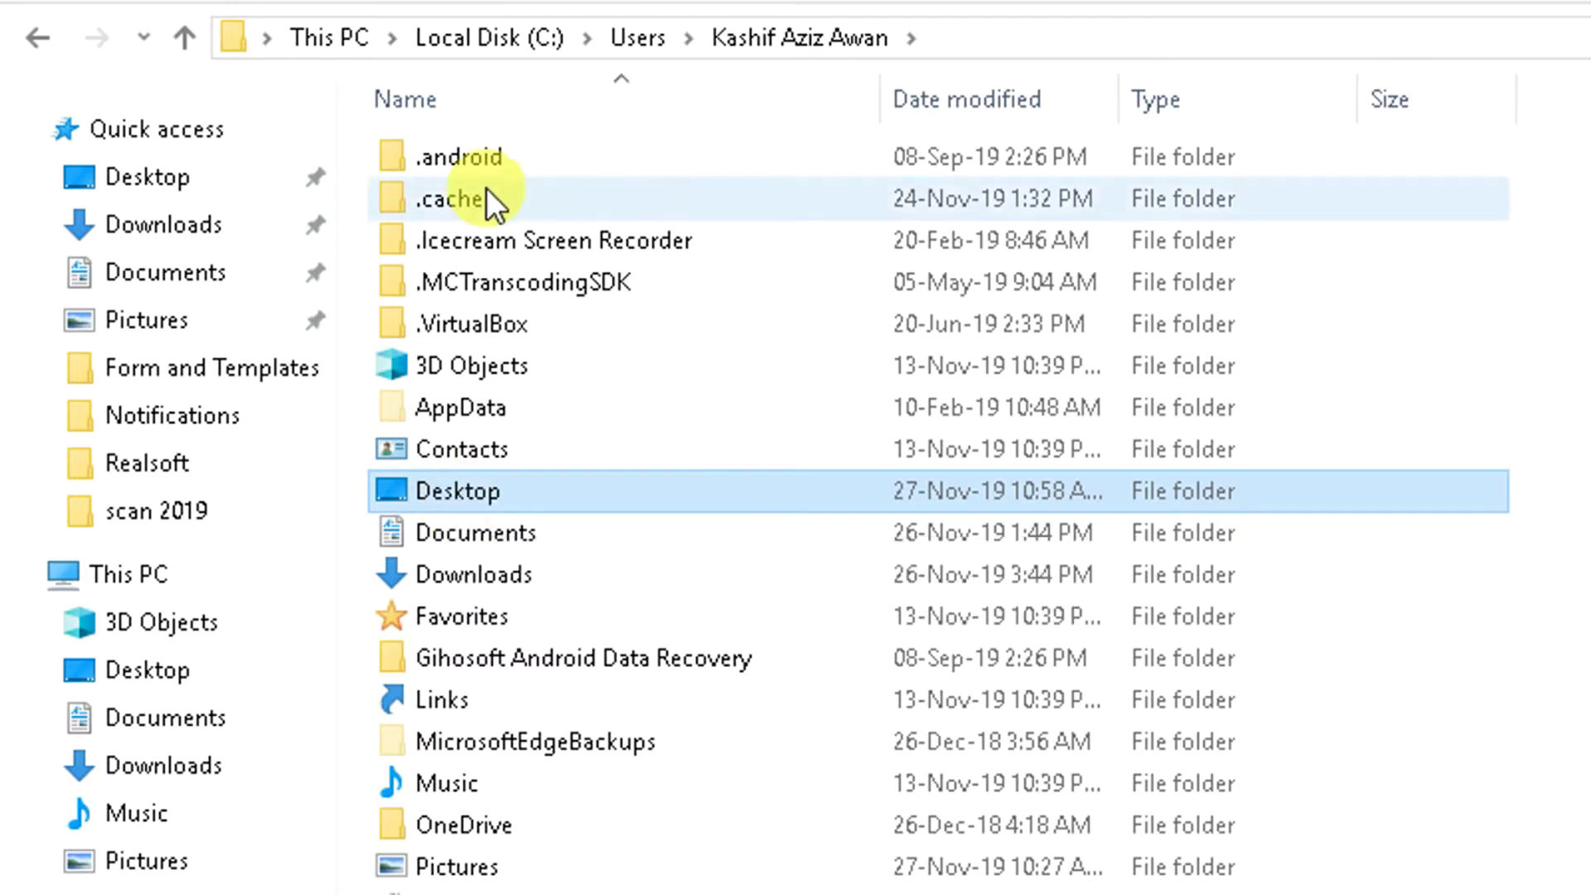
View the contents of the Desktop folder, close the window and reopen This PC.
{"action": "left_click", "coordinate": [149, 183]}
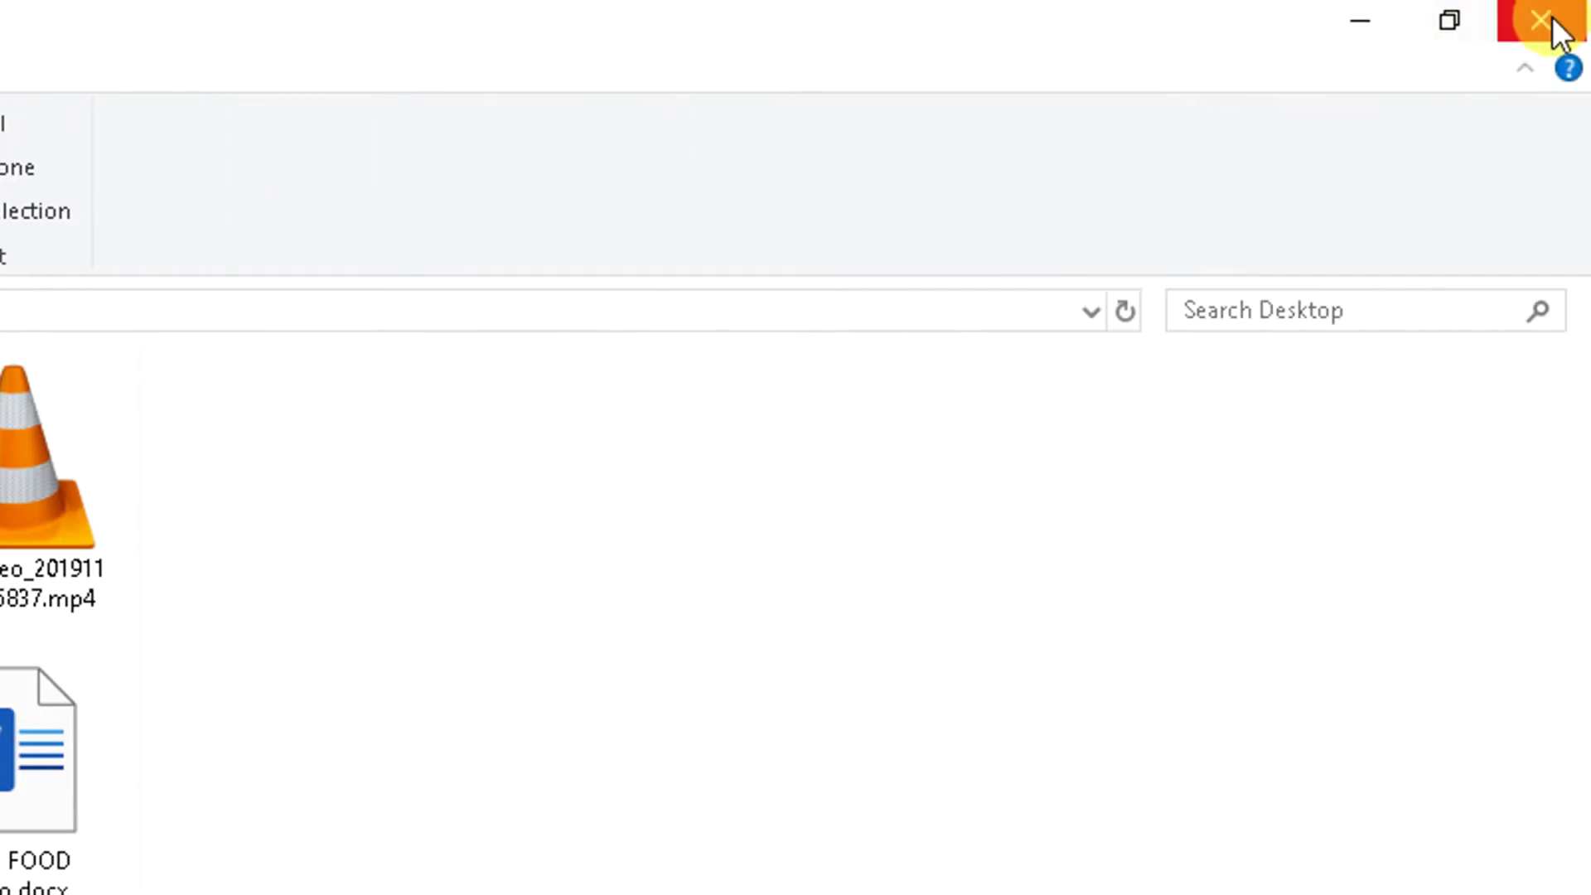
{"action": "left_click", "coordinate": [1552, 32]}
{"action": "double_click", "coordinate": [28, 265]}
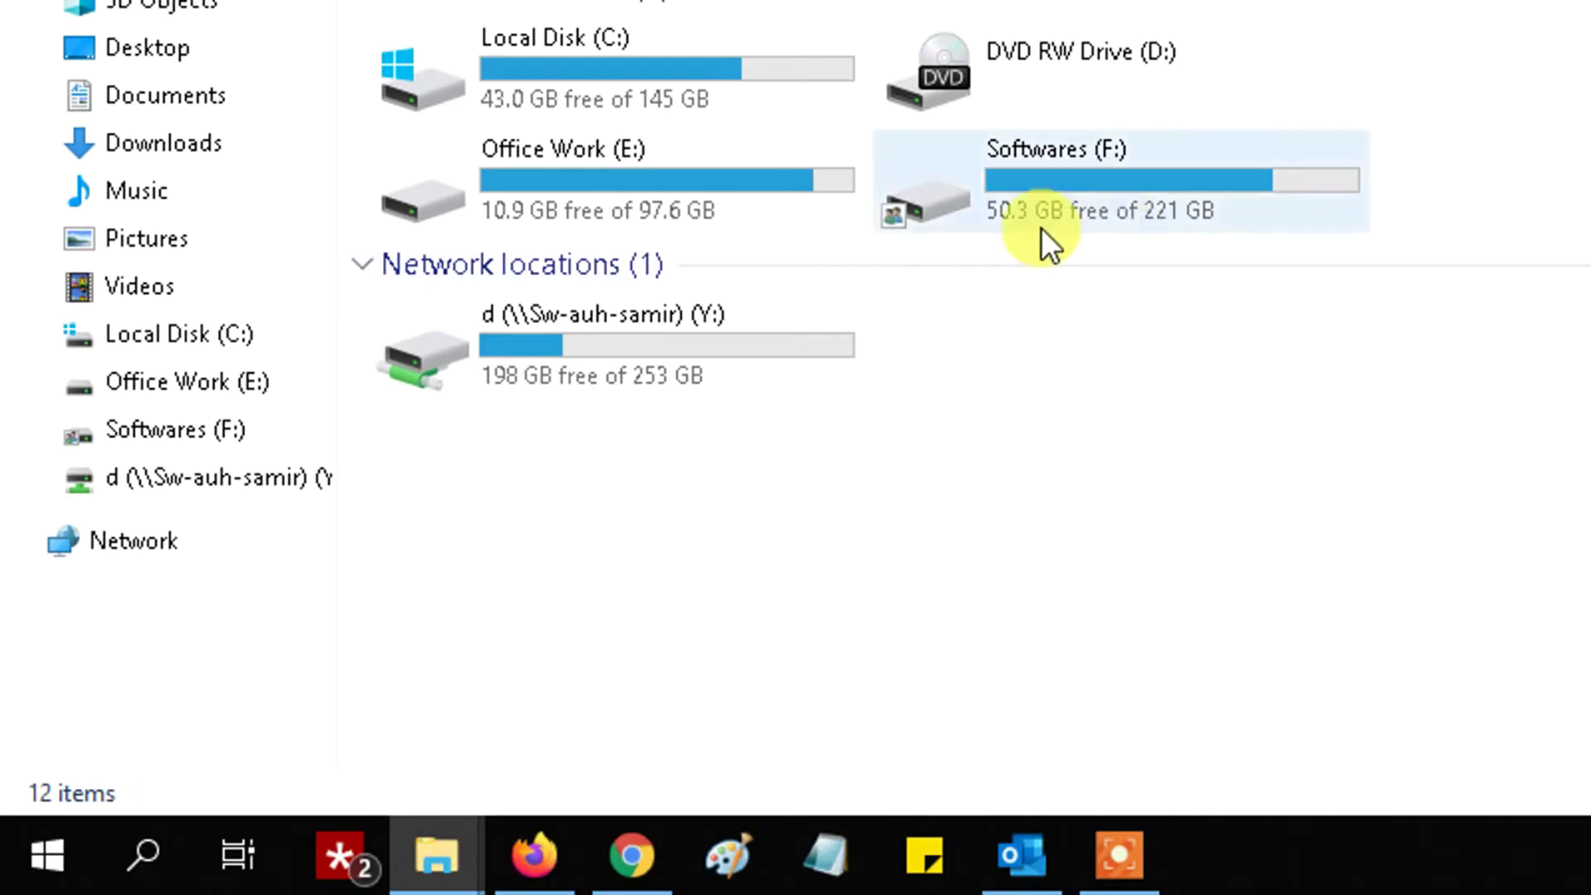
{"action": "left_click", "coordinate": [610, 303]}
{"action": "left_click", "coordinate": [990, 282]}
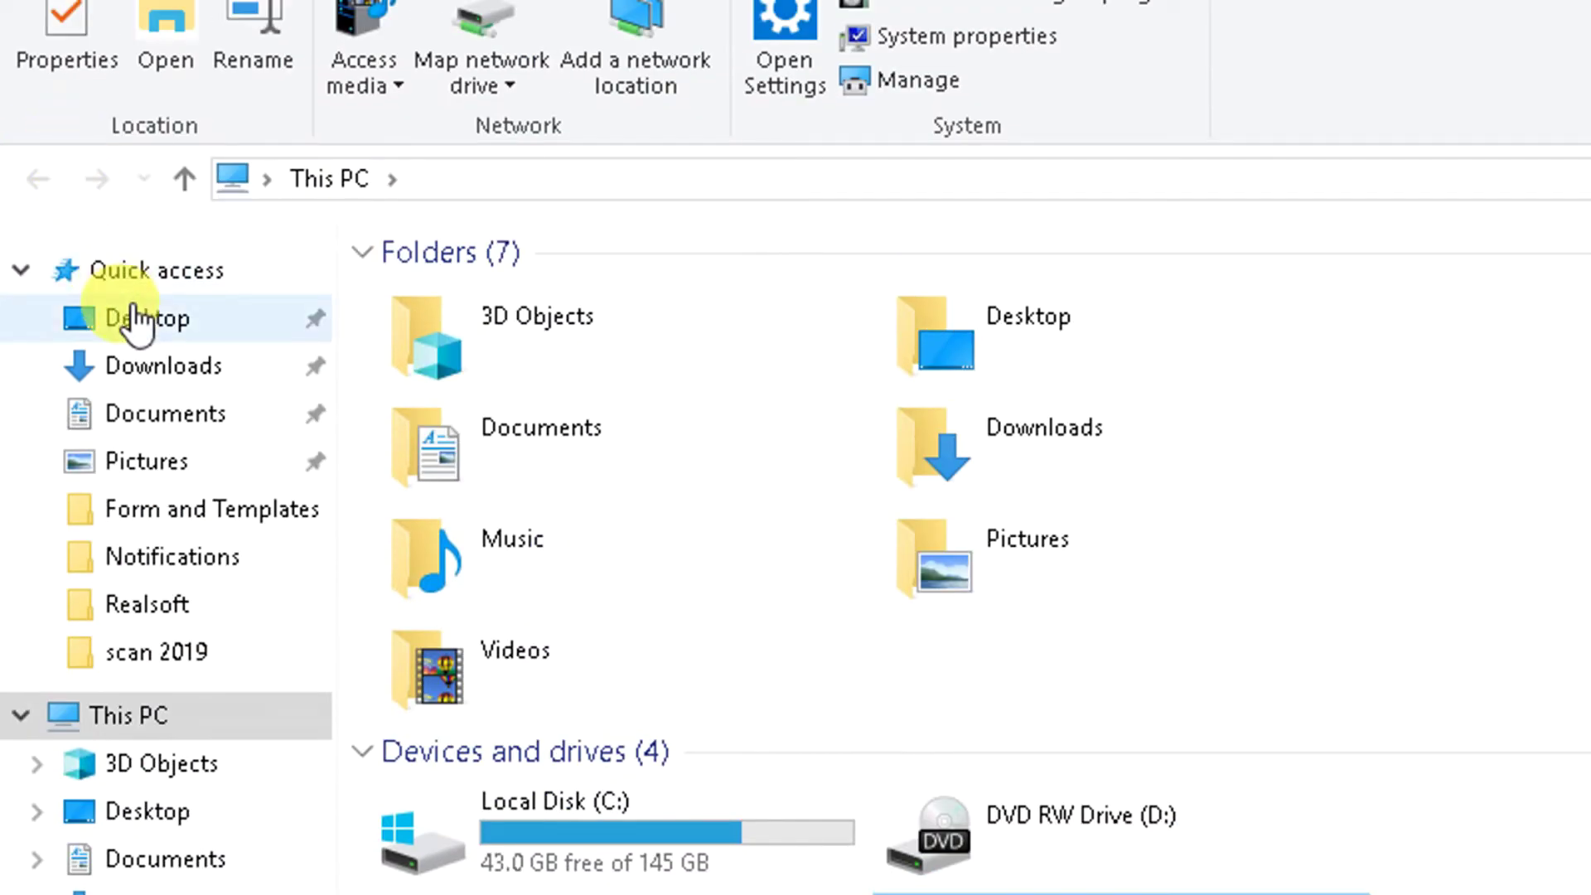
{"action": "left_click", "coordinate": [137, 719]}
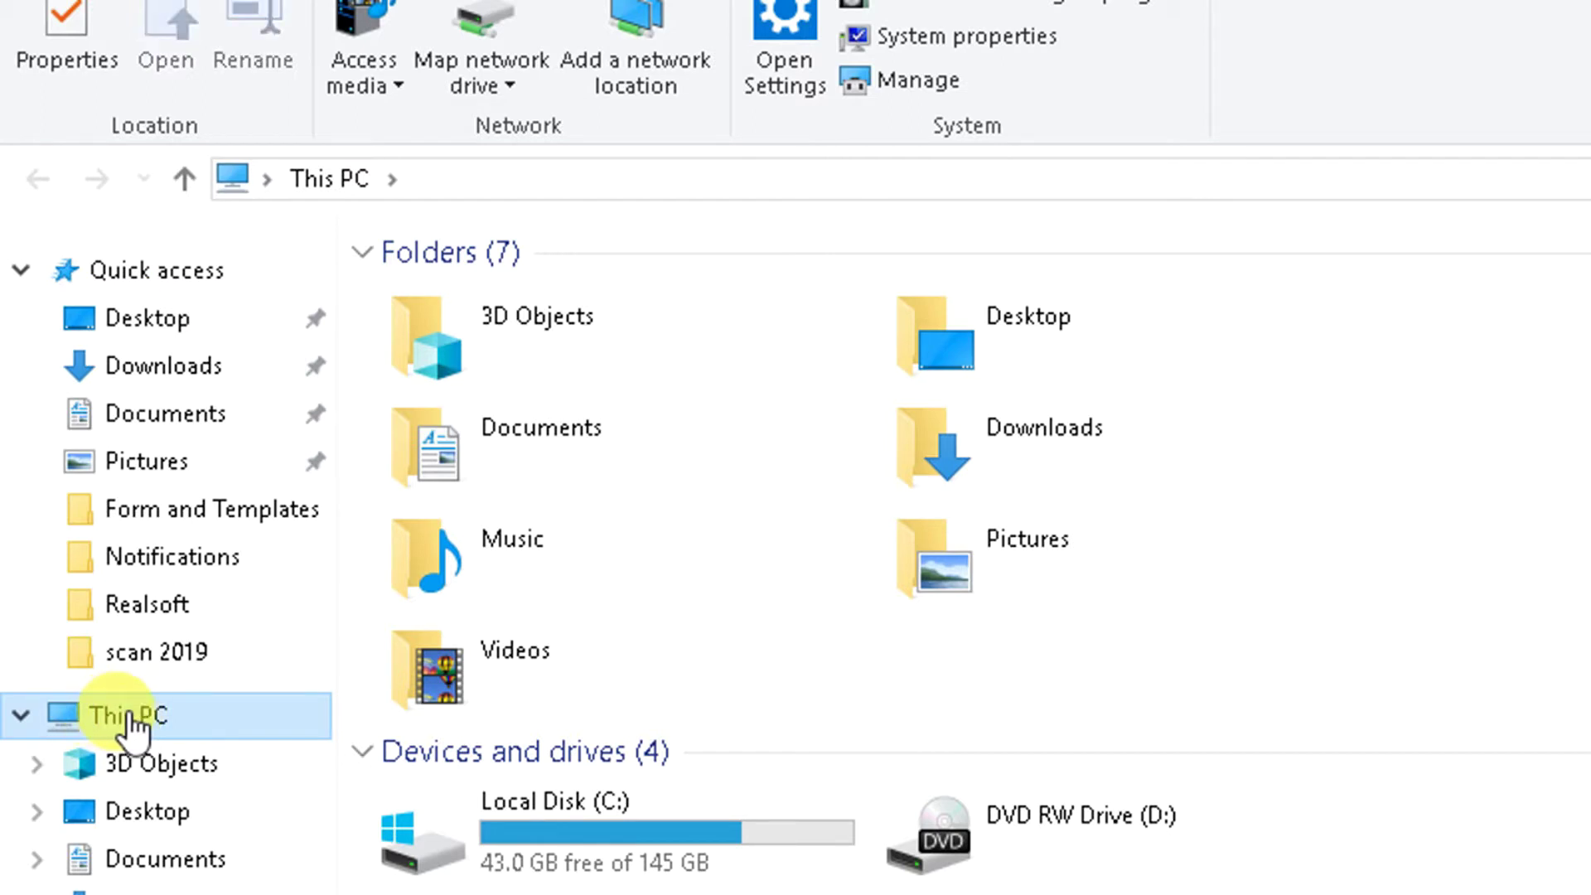
{"action": "left_click", "coordinate": [939, 342]}
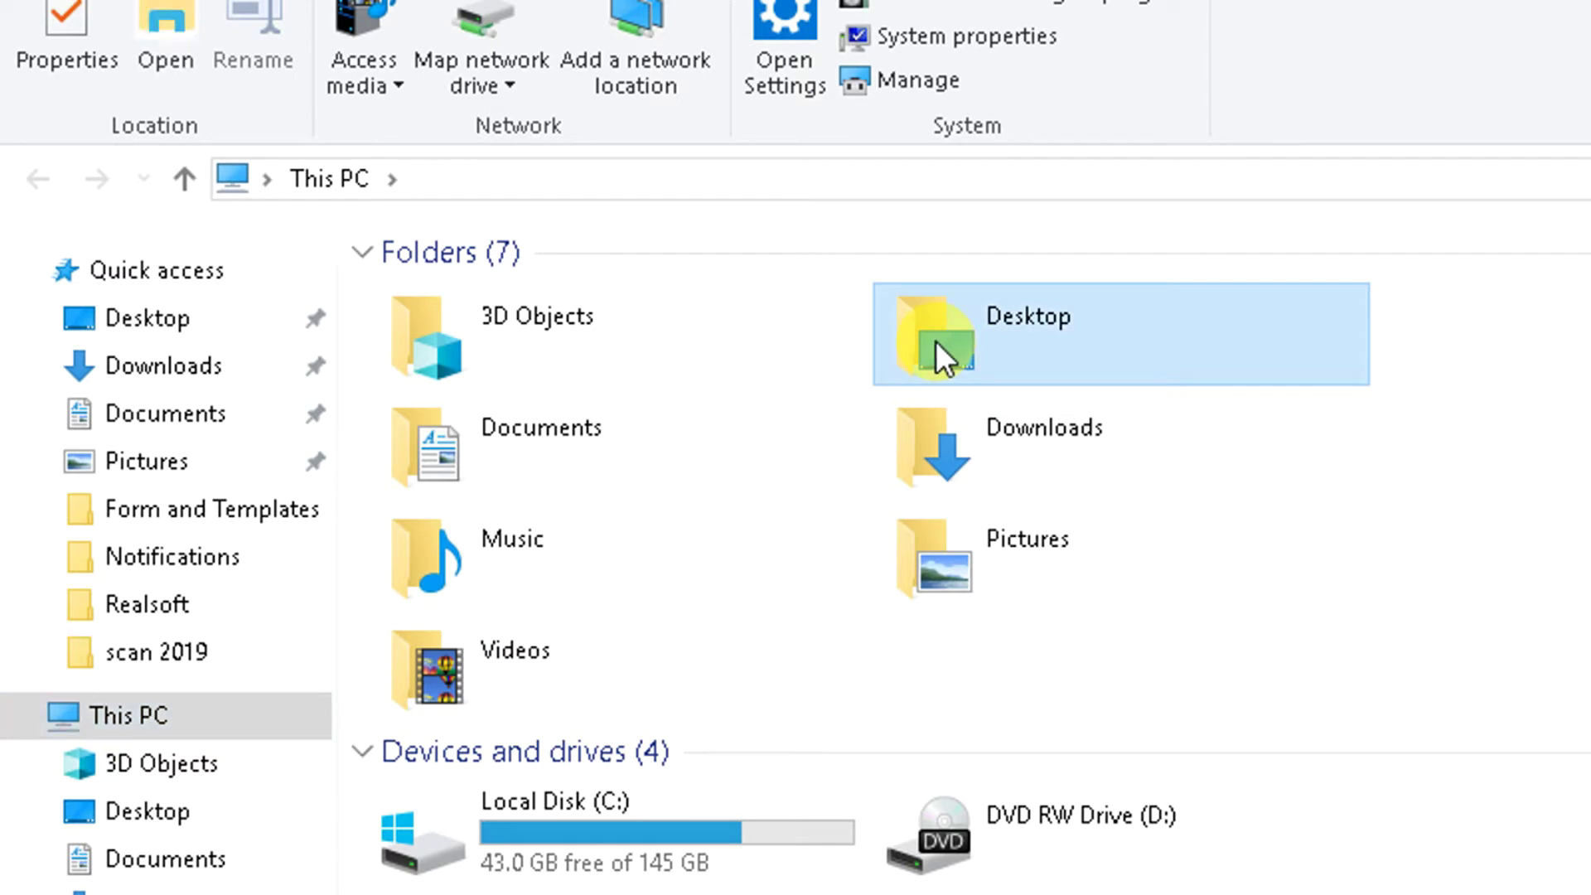
{"action": "left_click", "coordinate": [370, 252]}
{"action": "left_click", "coordinate": [371, 251]}
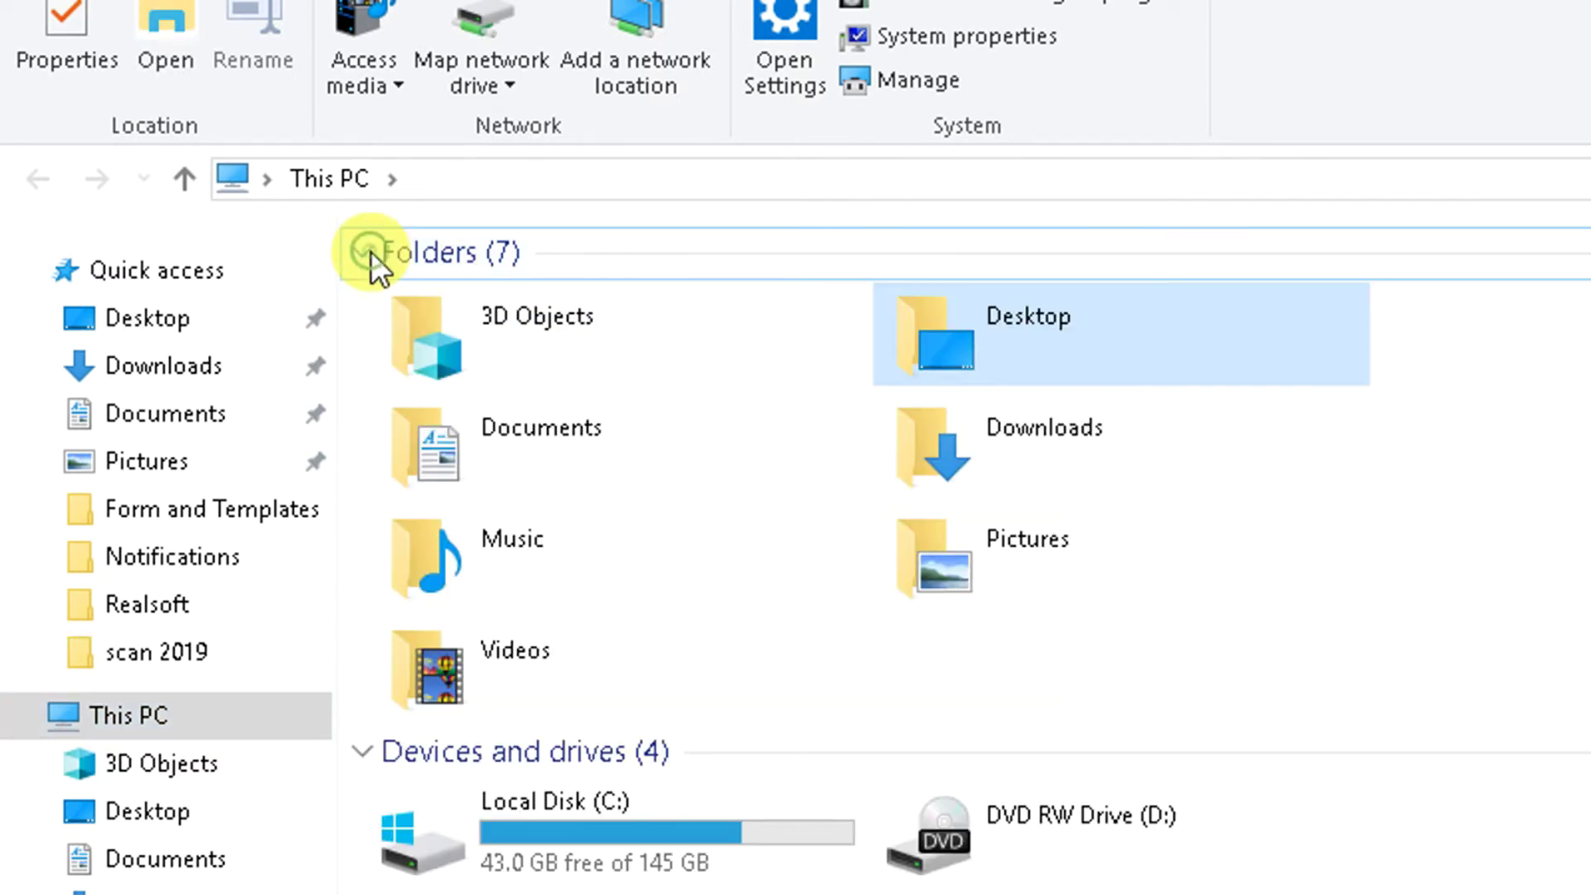
Open the properties of the Desktop folder in This PC and show its location settings.
{"action": "left_click", "coordinate": [949, 344]}
{"action": "right_click", "coordinate": [956, 338]}
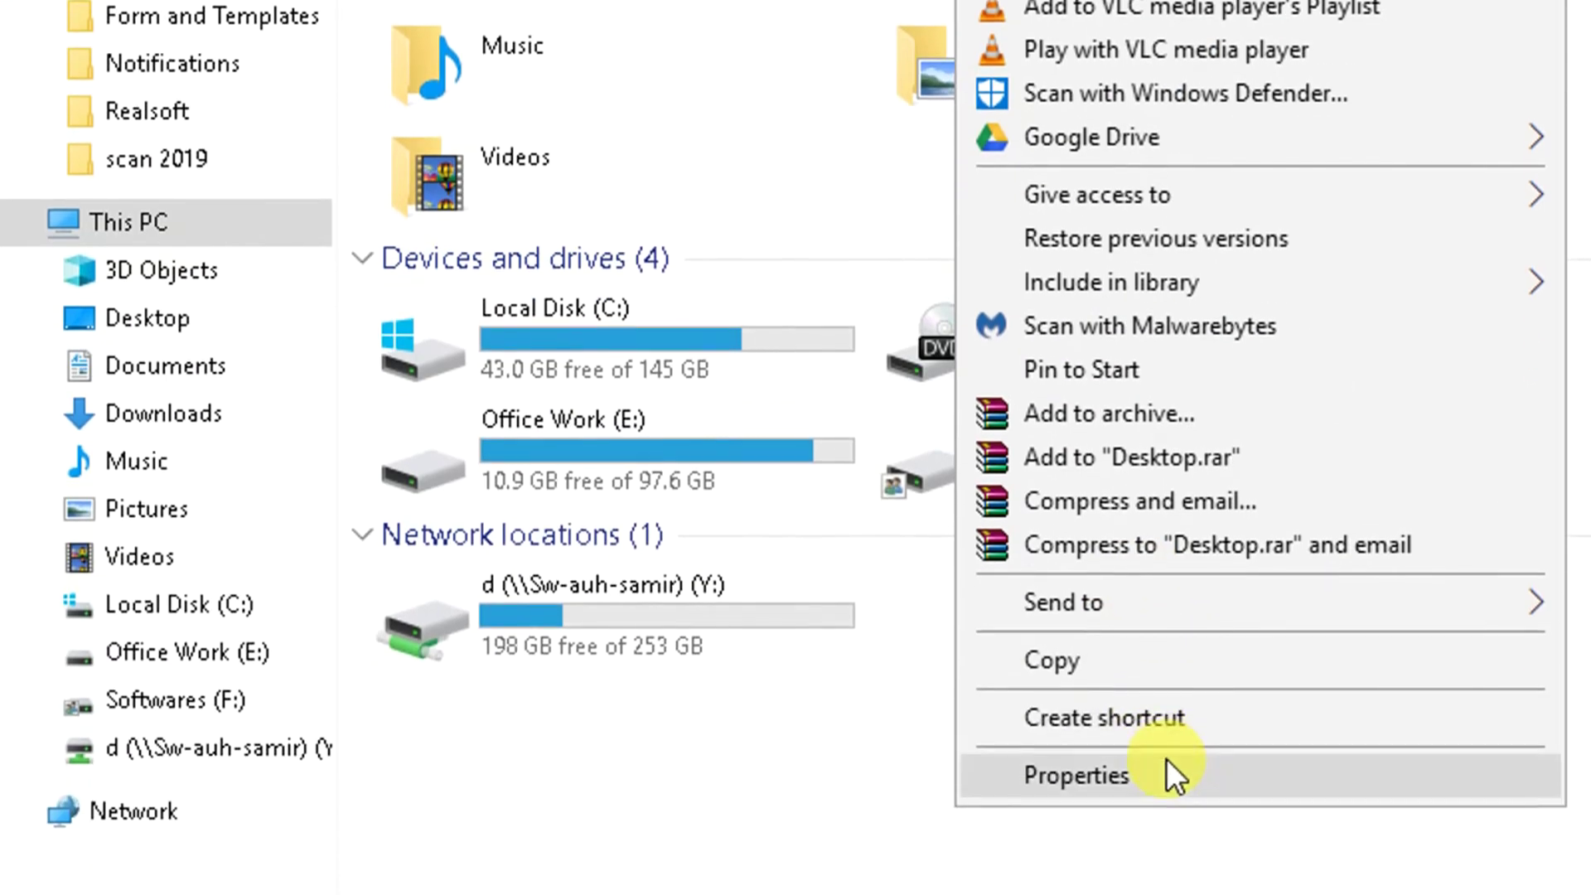
{"action": "left_click", "coordinate": [1168, 771]}
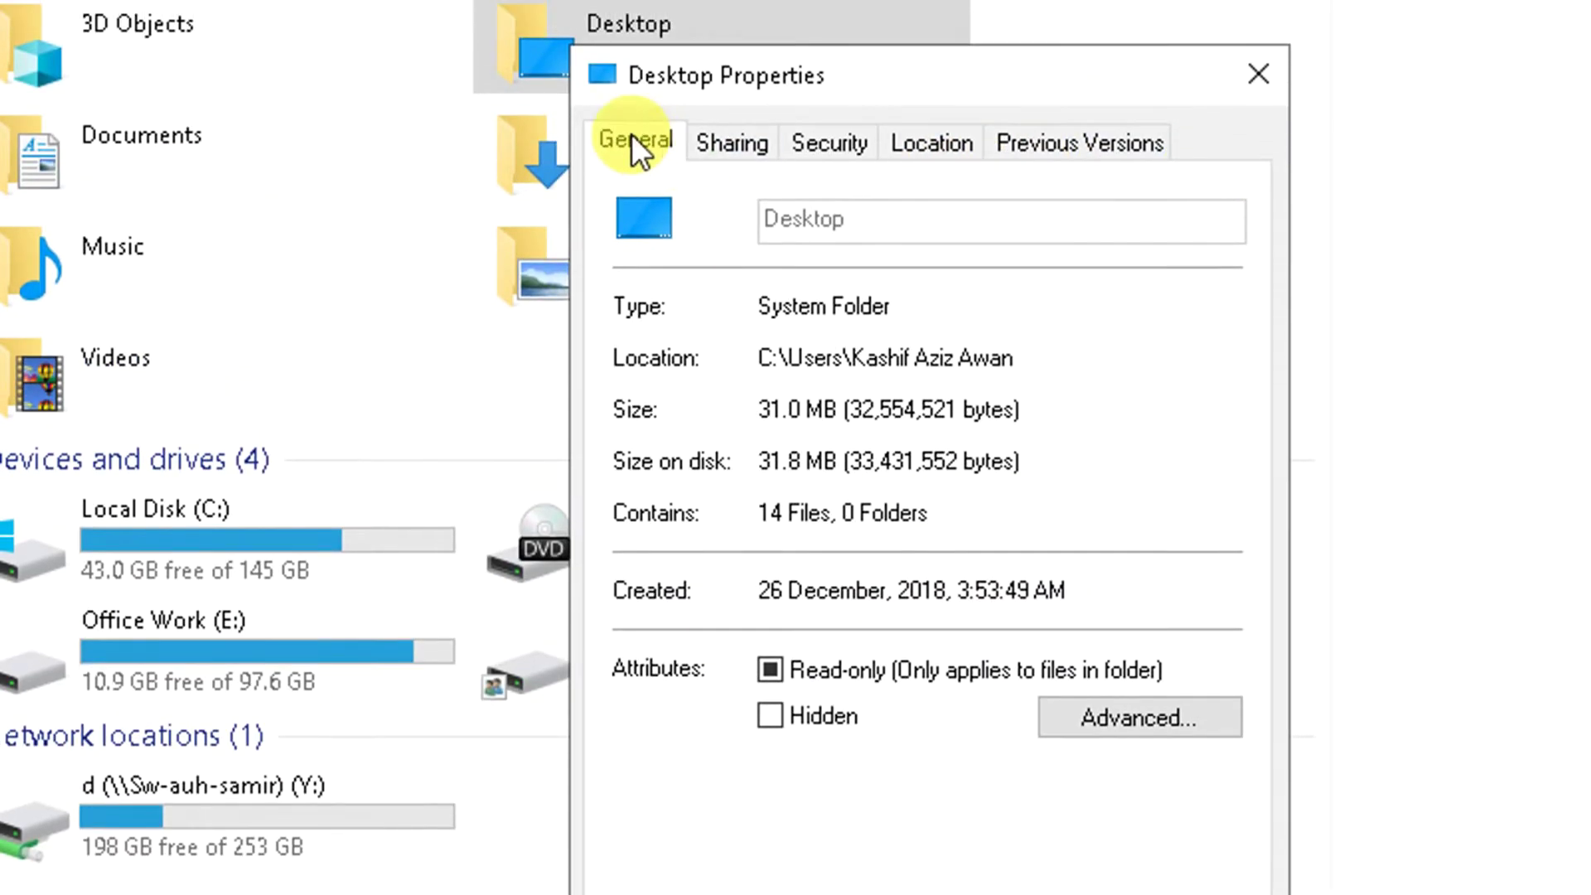
{"action": "left_click", "coordinate": [719, 143]}
{"action": "left_click", "coordinate": [861, 143]}
{"action": "left_click", "coordinate": [966, 142]}
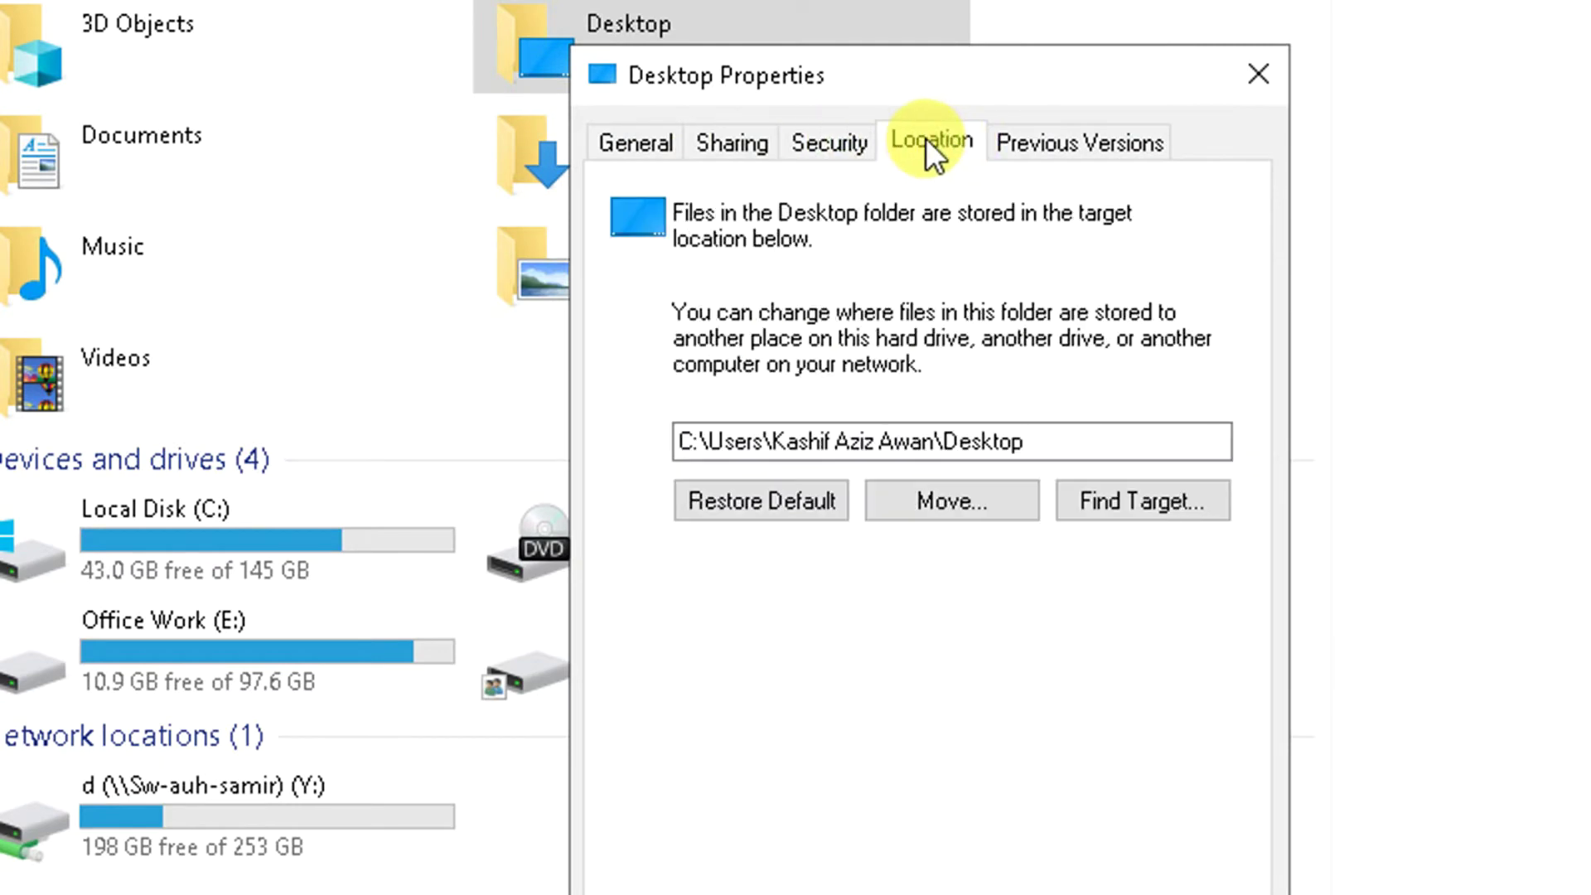
Change the drive letter in the Desktop folder's location path to E, keeping the rest of the path.
{"action": "left_click", "coordinate": [1086, 439]}
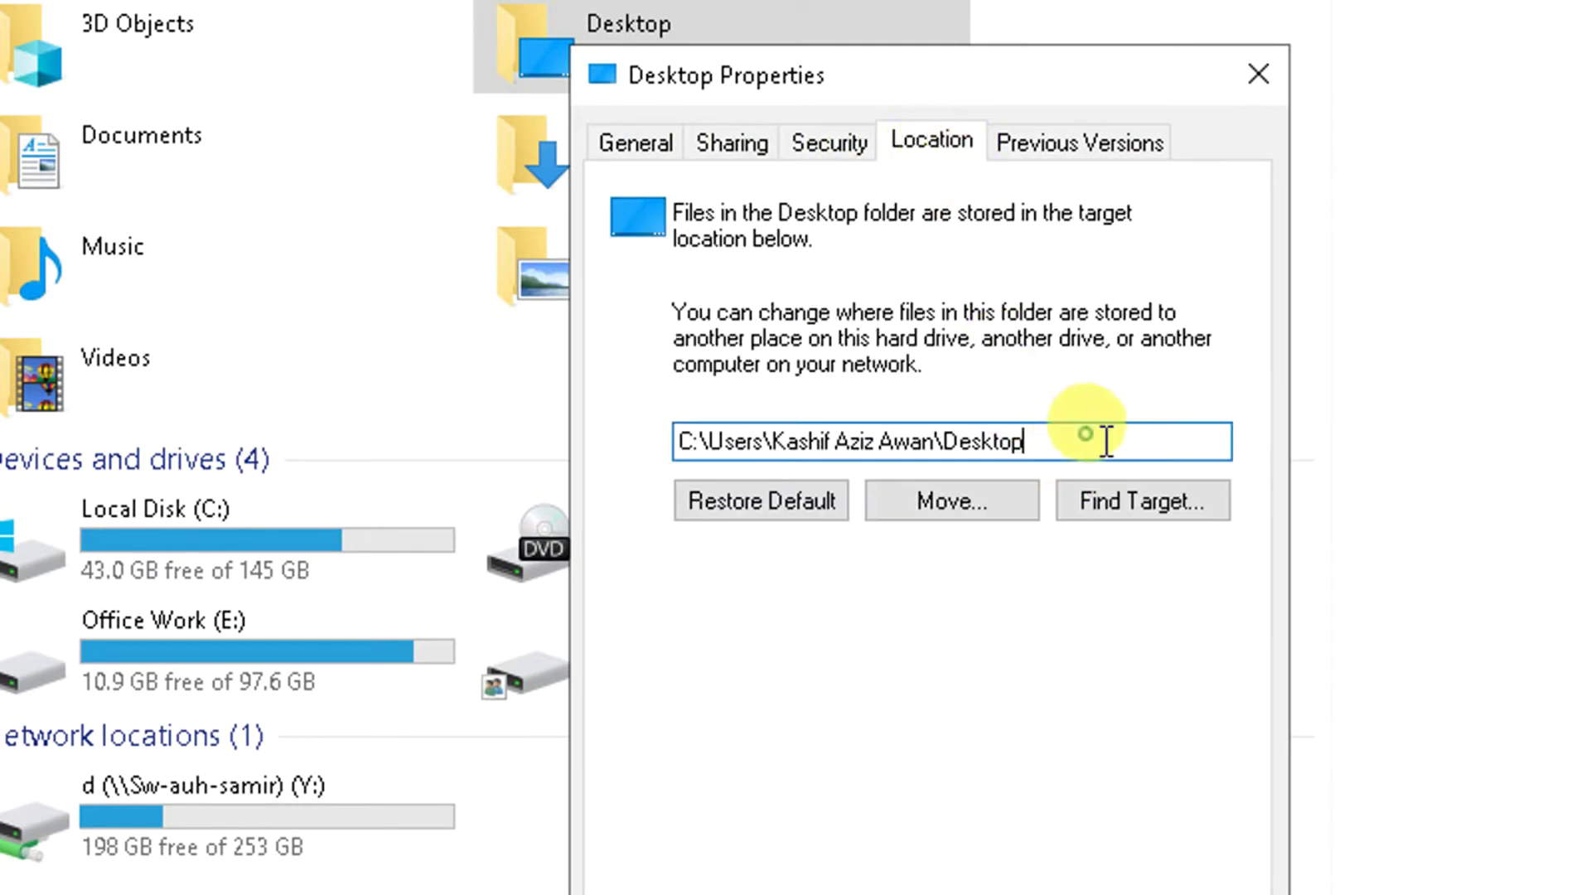
{"action": "left_click_drag", "start_coordinate": [1131, 441], "coordinate": [643, 464]}
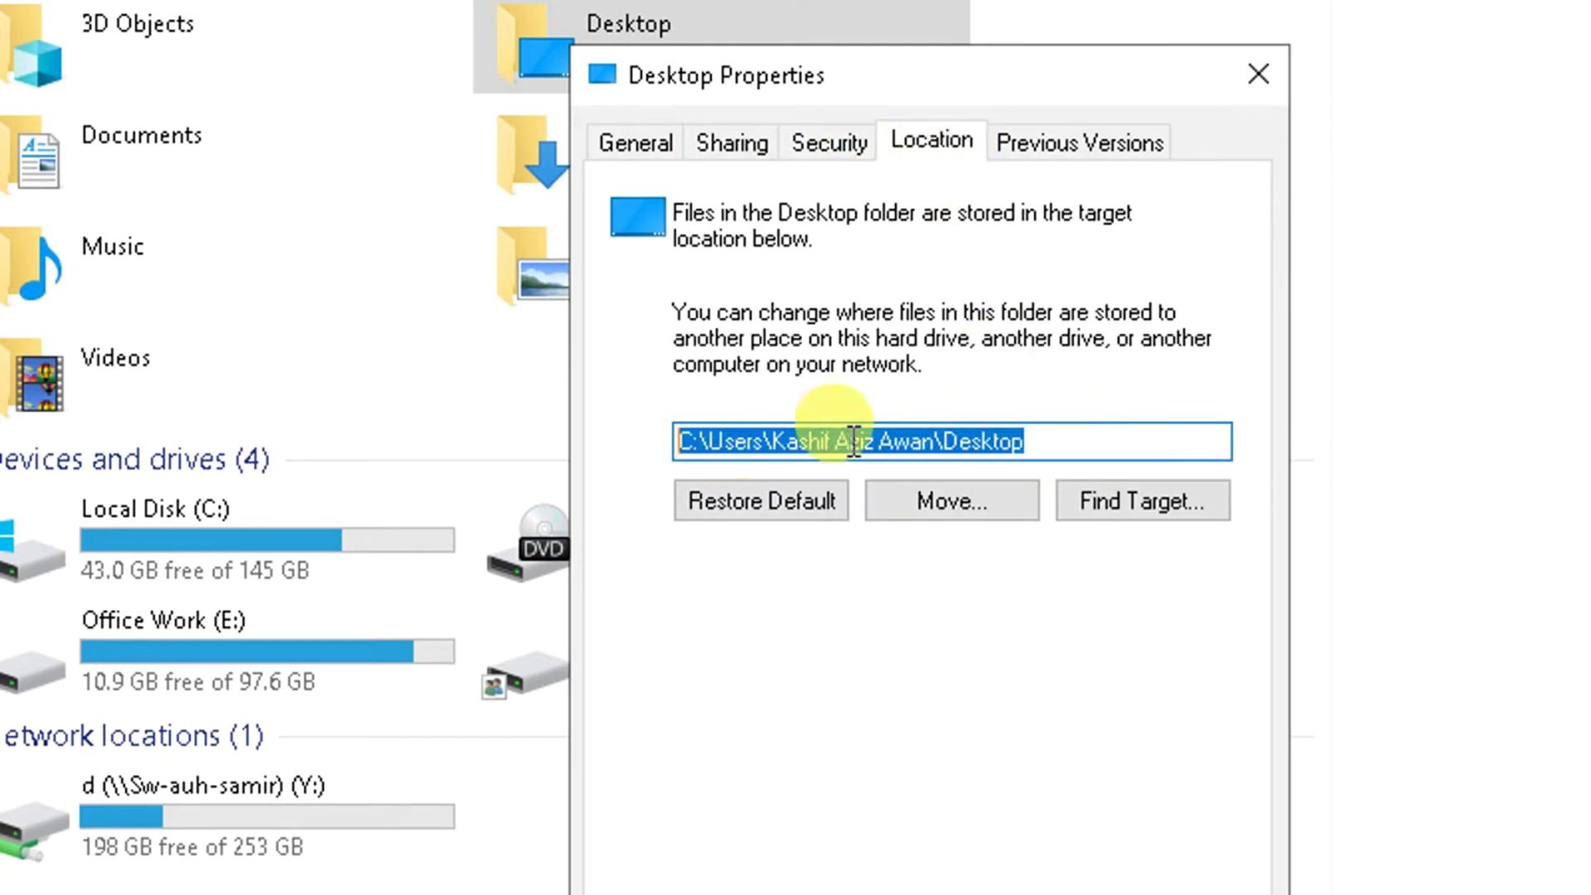
{"action": "left_click", "coordinate": [1015, 441]}
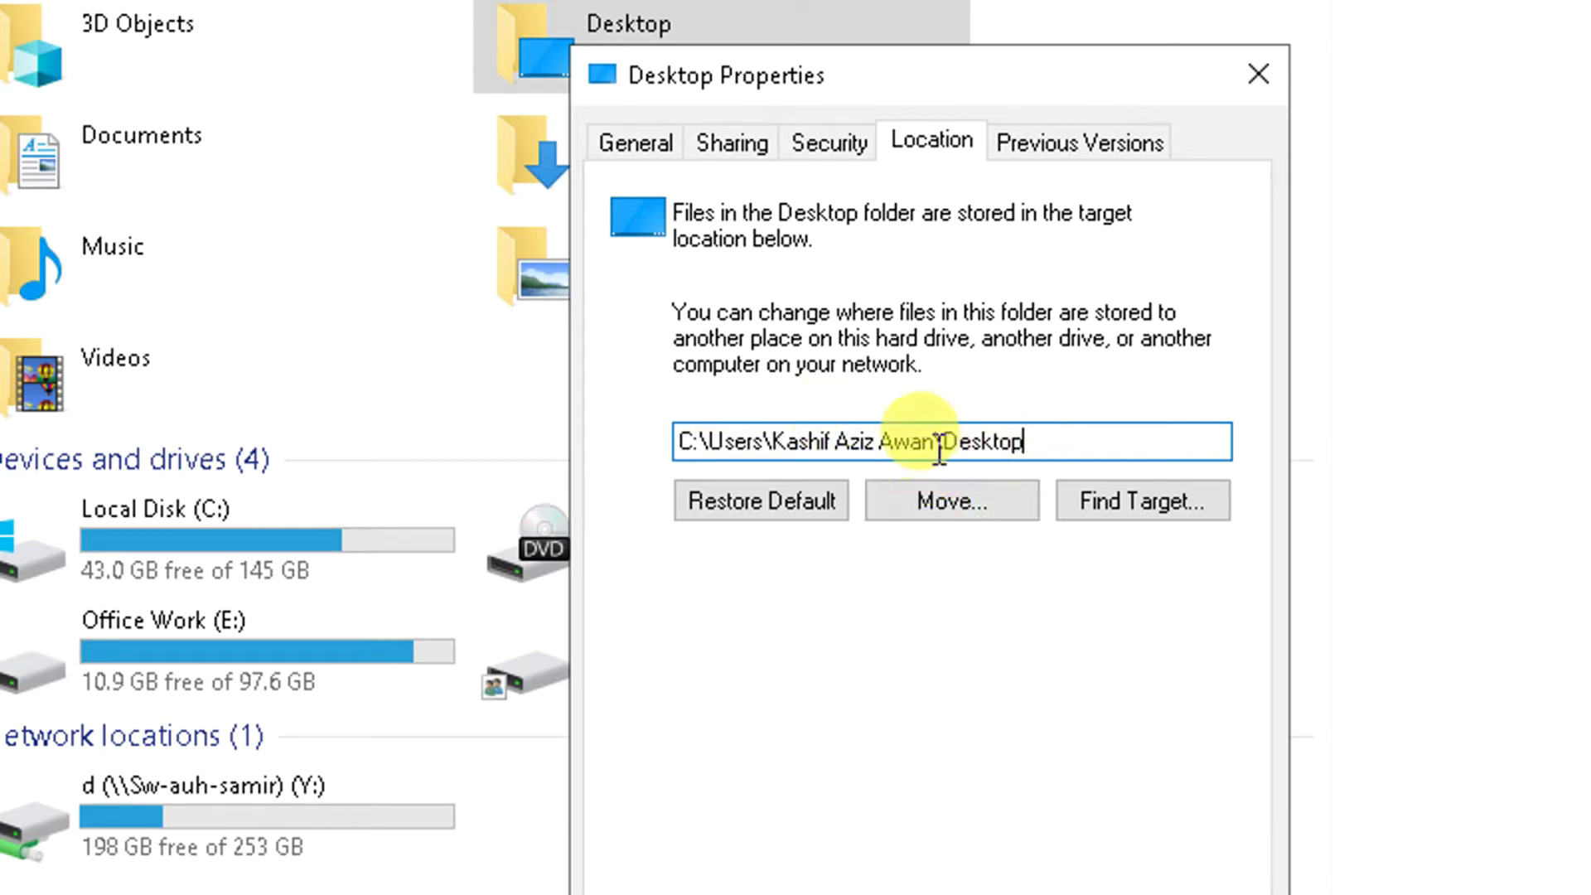
{"action": "left_click_drag", "start_coordinate": [941, 441], "coordinate": [682, 440]}
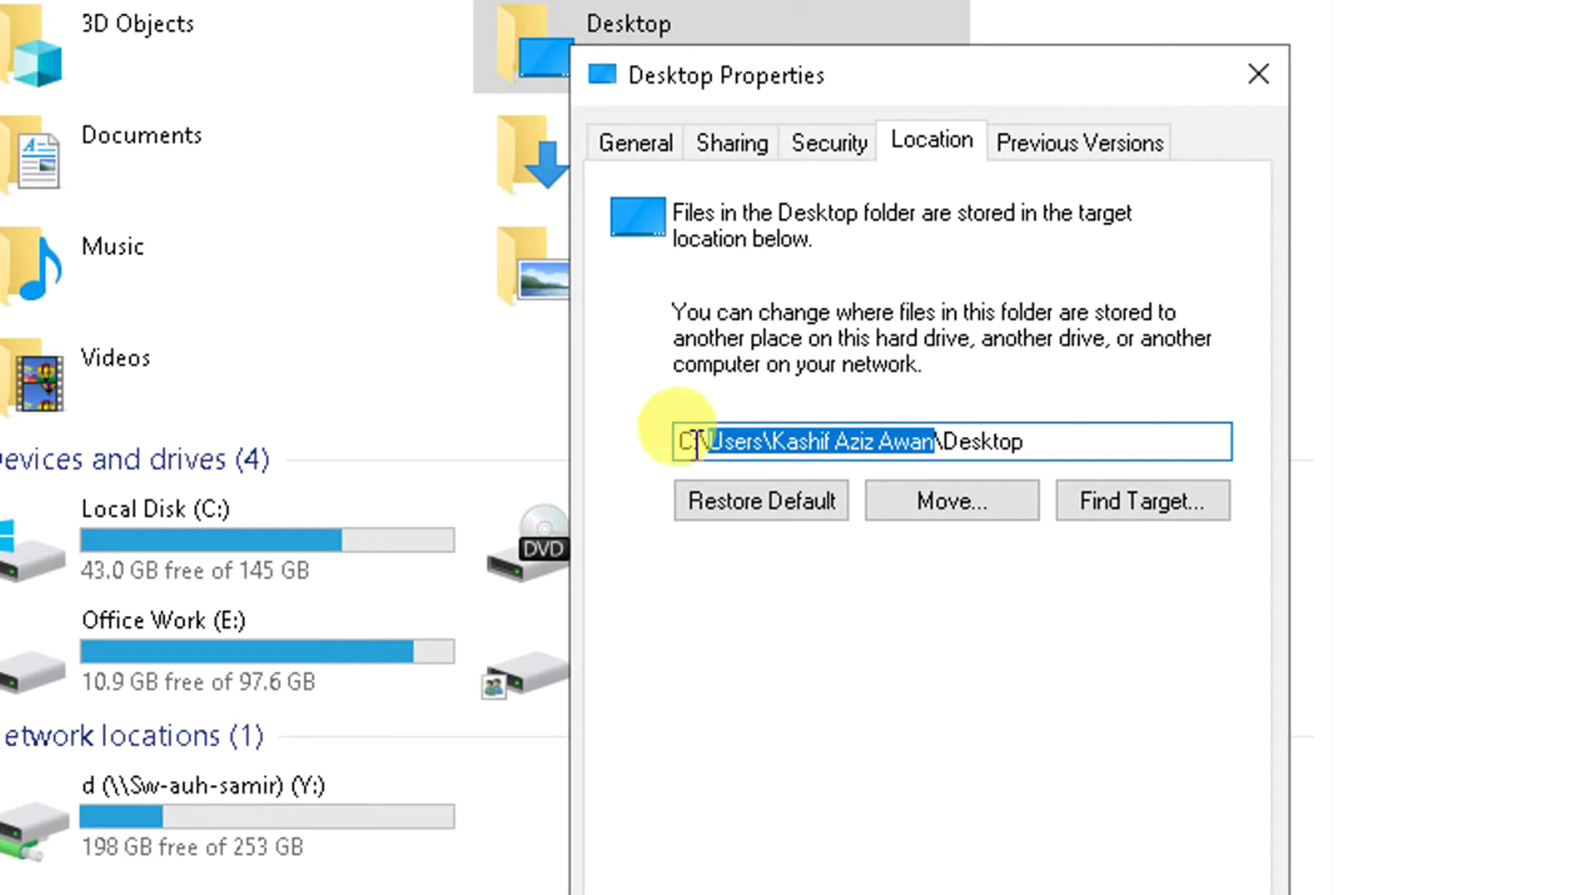
{"action": "left_click", "coordinate": [688, 443]}
{"action": "key", "text": "BackSpace"}
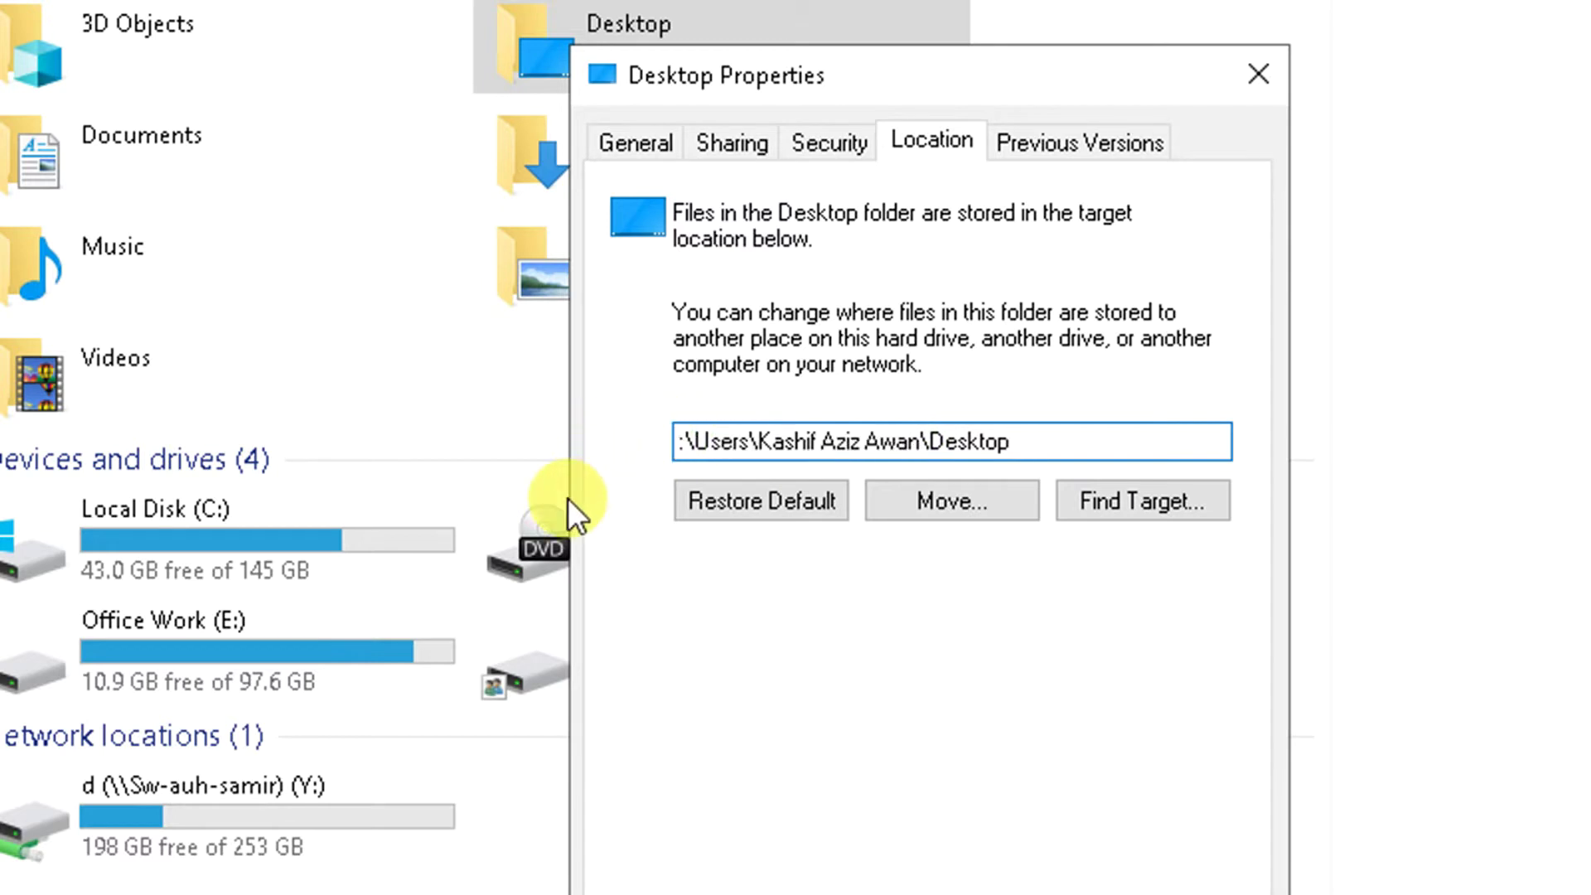
{"action": "type", "text": "E"}
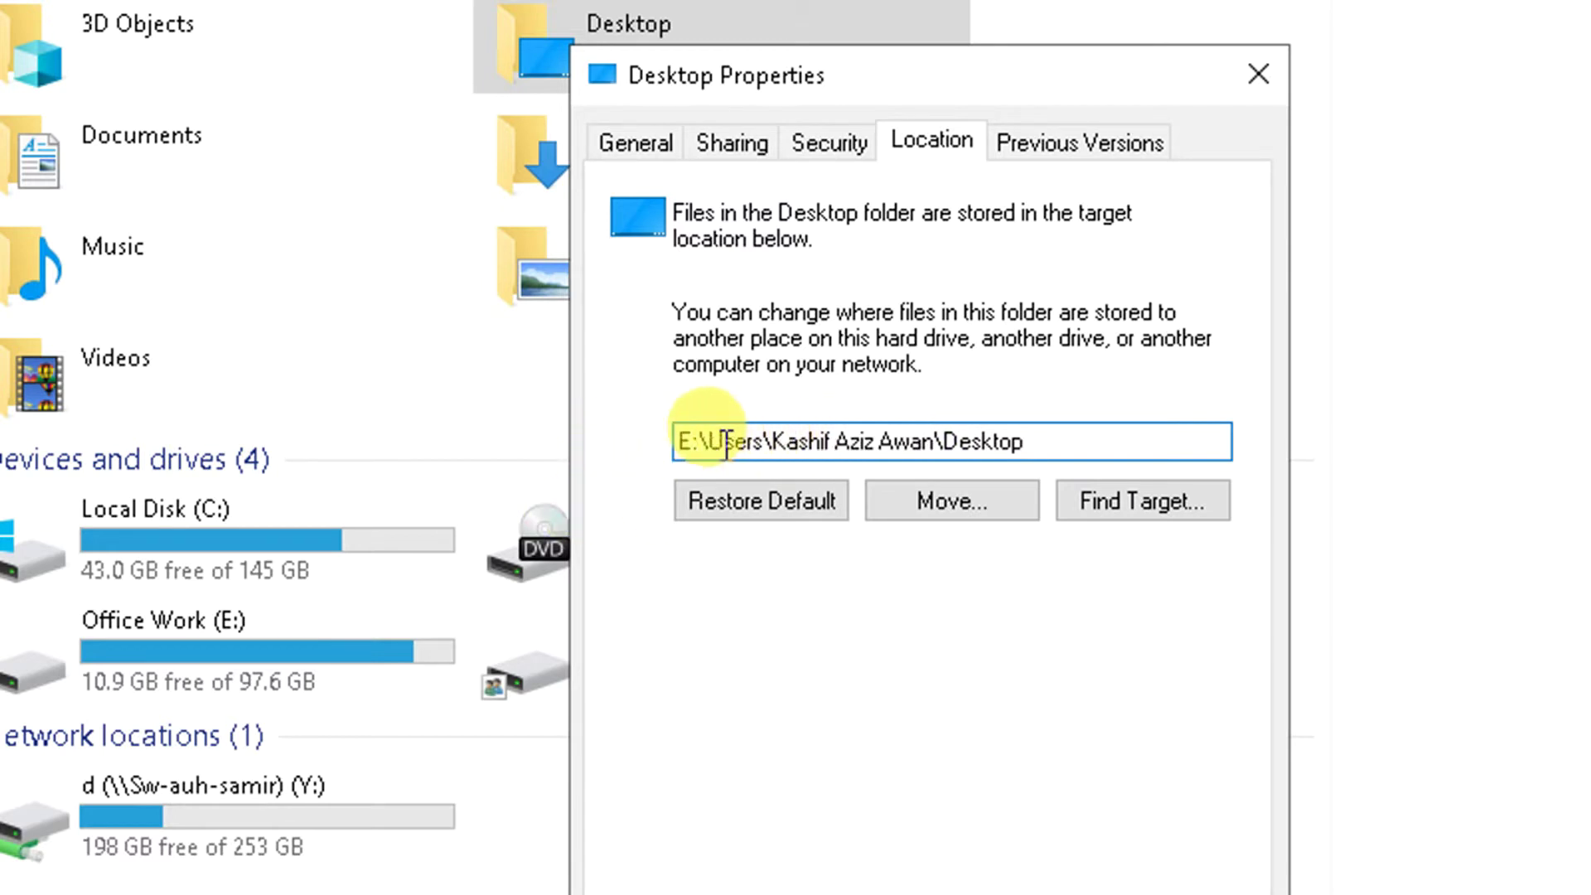
{"action": "left_click_drag", "start_coordinate": [720, 441], "coordinate": [1102, 442]}
{"action": "left_click", "coordinate": [934, 440]}
{"action": "left_click", "coordinate": [1102, 442]}
Pick Office Work (E:) as the Desktop folder's move destination, then cancel the properties dialog.
{"action": "left_click", "coordinate": [966, 497]}
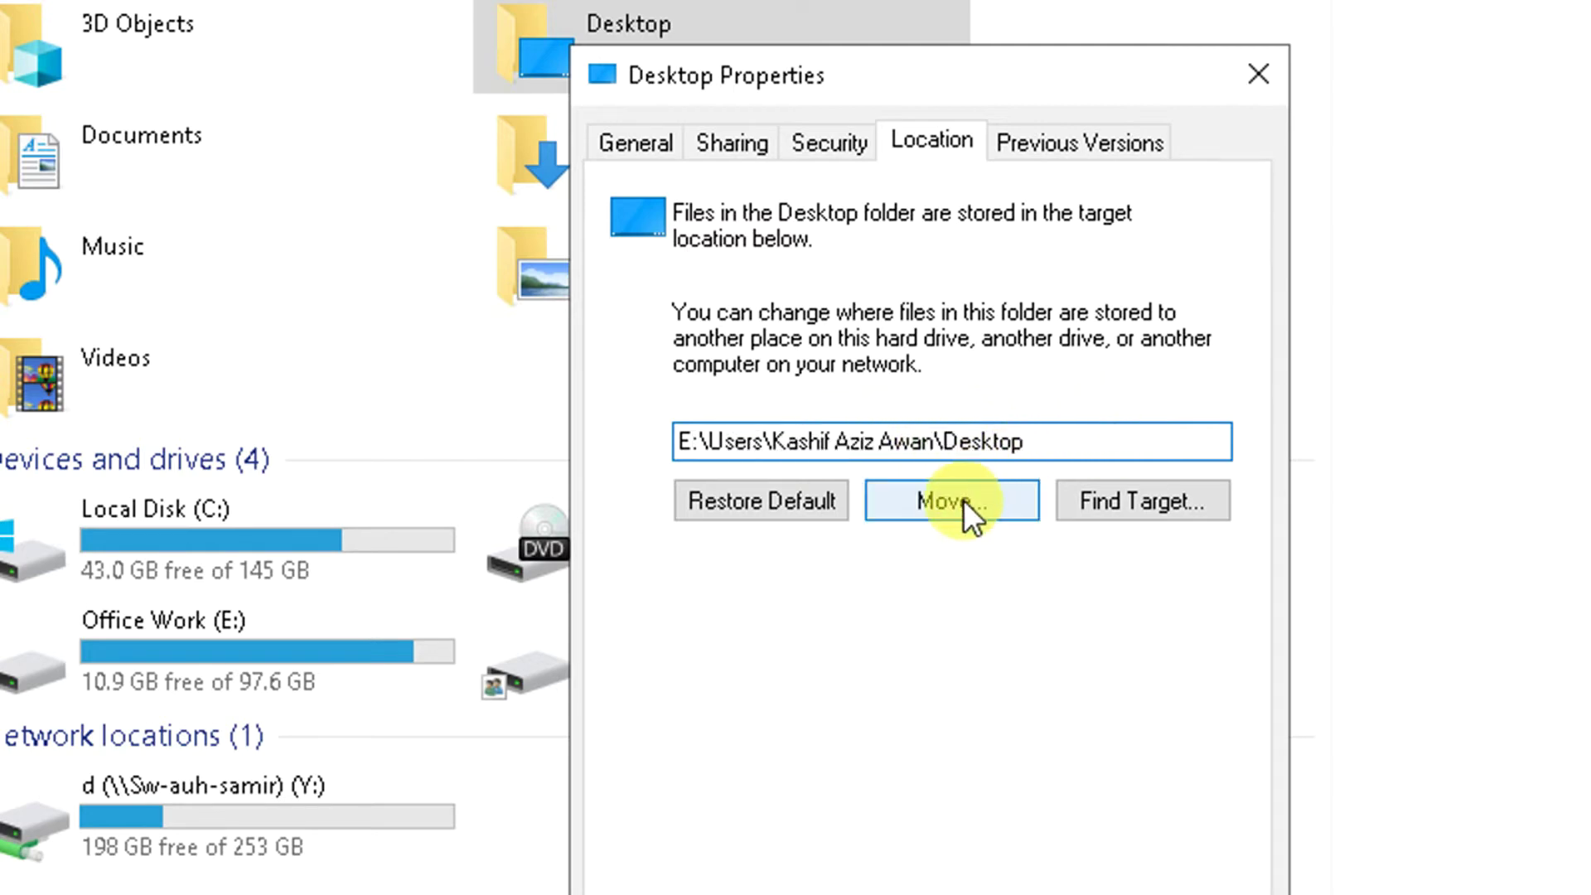
{"action": "scroll", "coordinate": [803, 729], "scroll_direction": "down", "scroll_amount": 5}
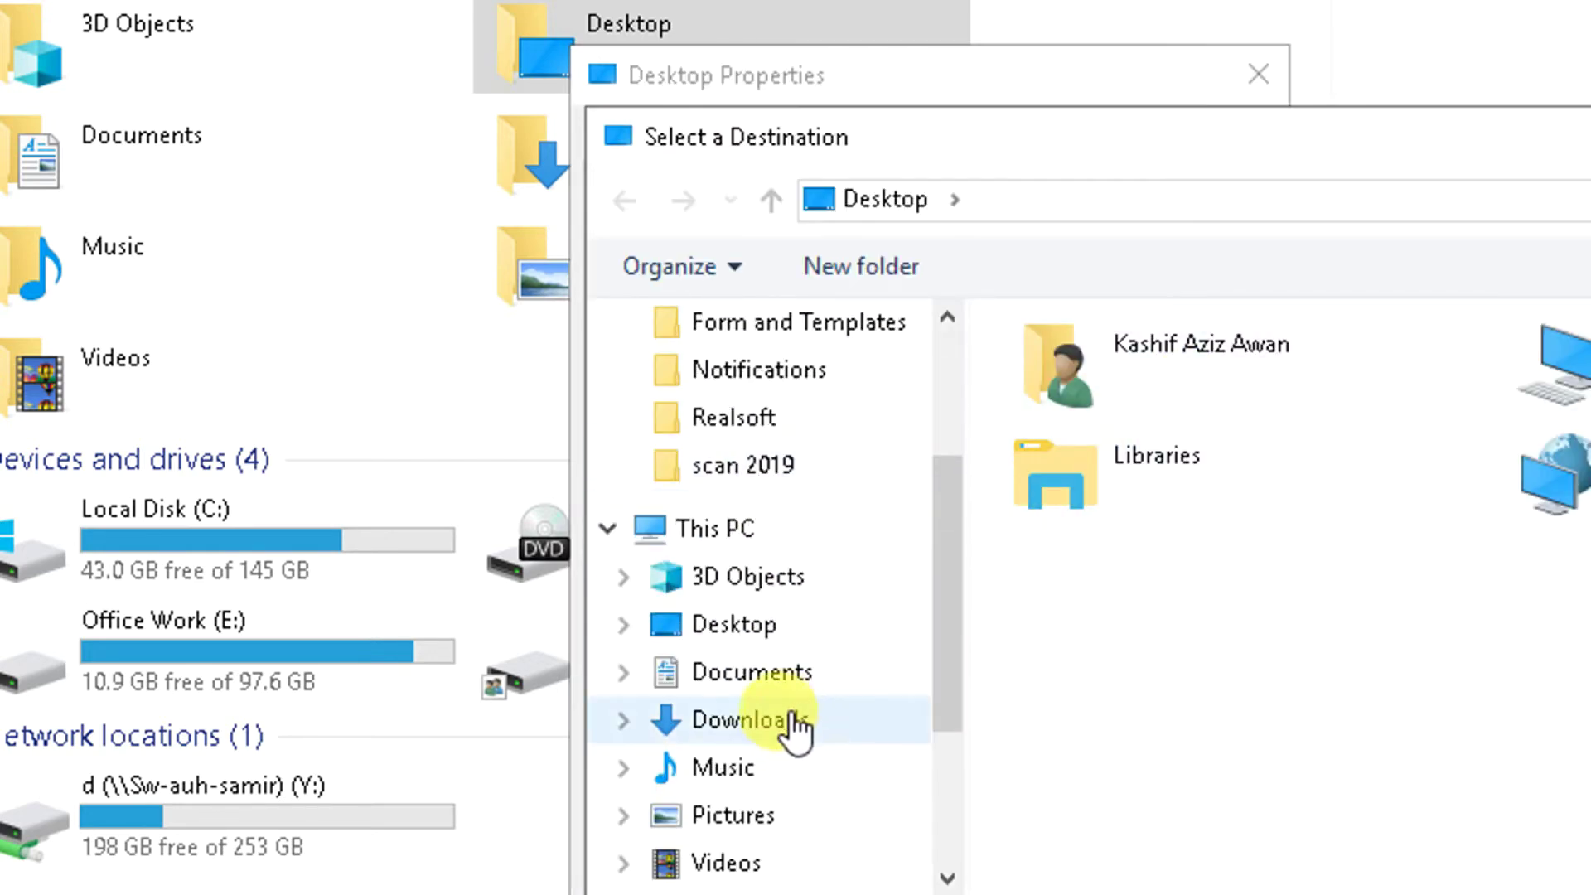
{"action": "left_click", "coordinate": [750, 645]}
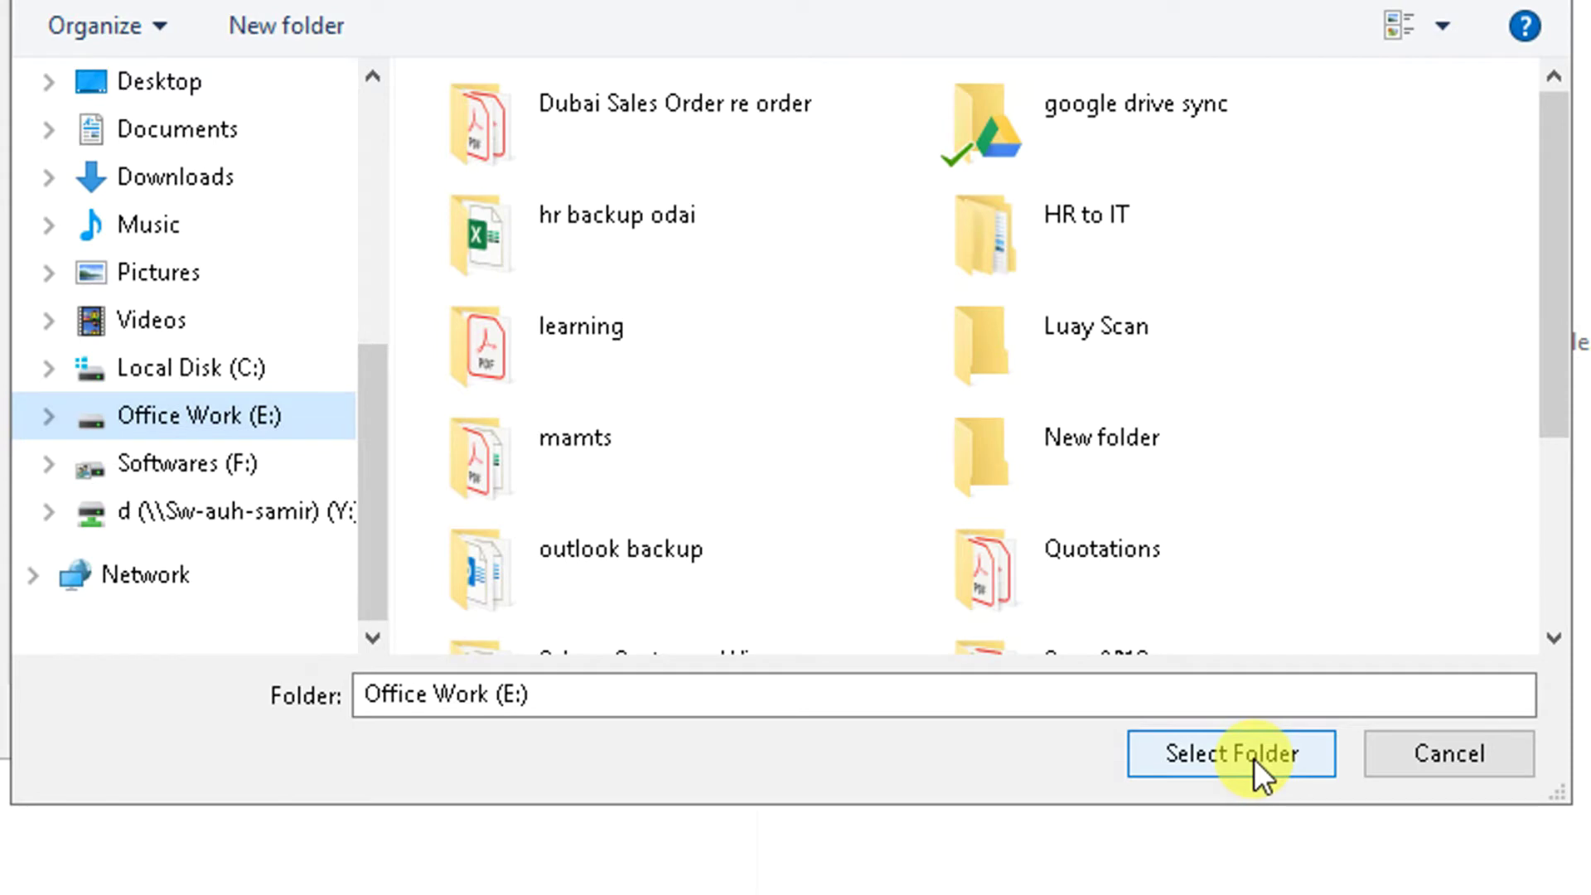
{"action": "left_click", "coordinate": [1255, 759]}
{"action": "left_click", "coordinate": [375, 186]}
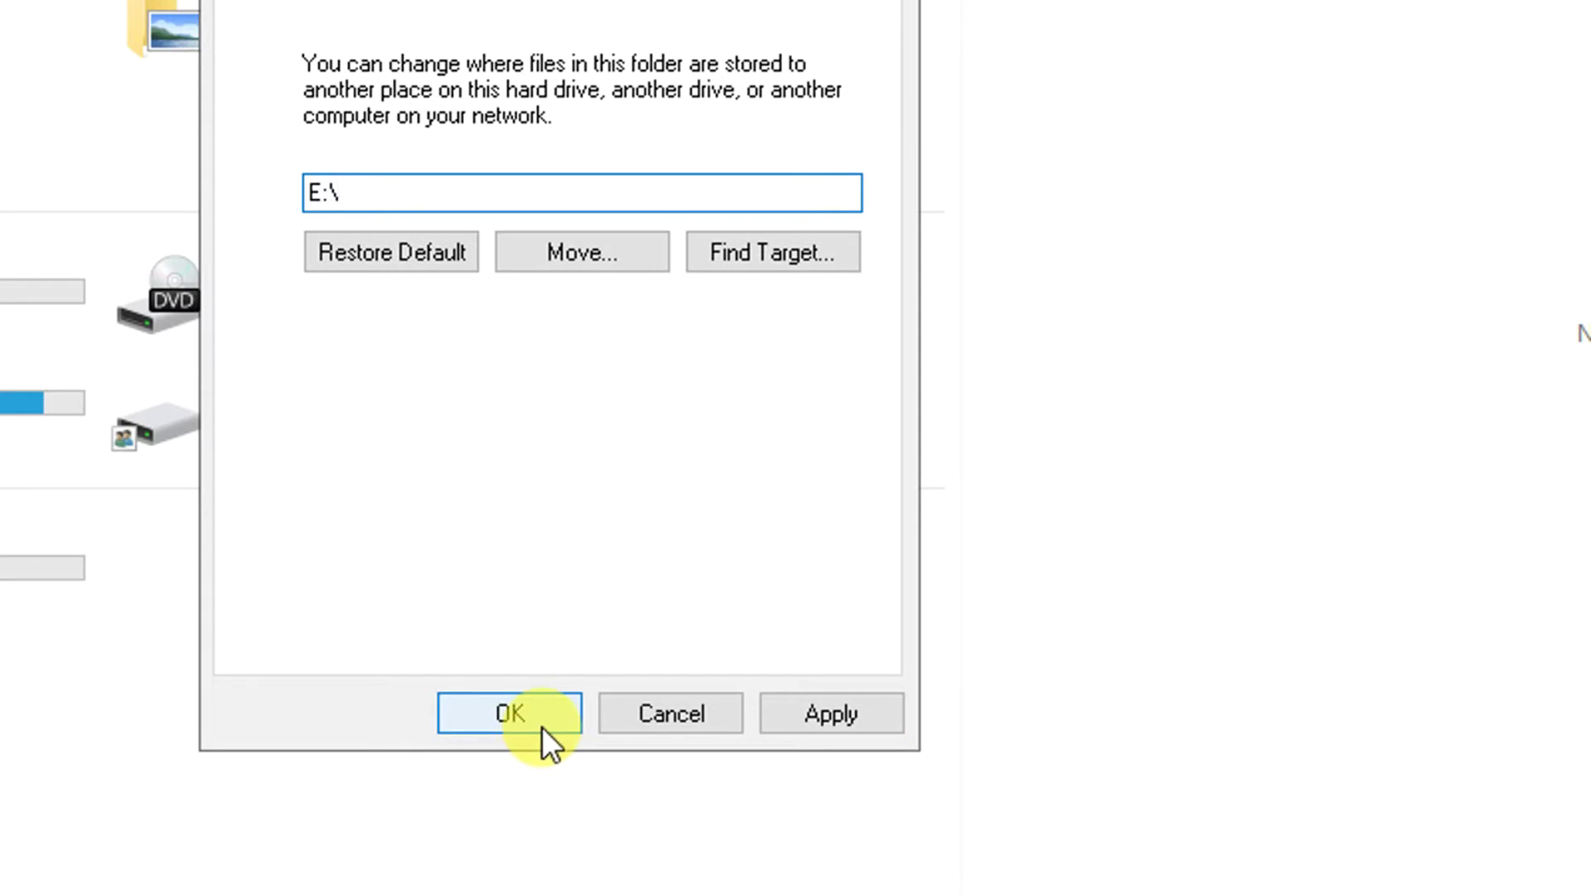
{"action": "left_click", "coordinate": [674, 713]}
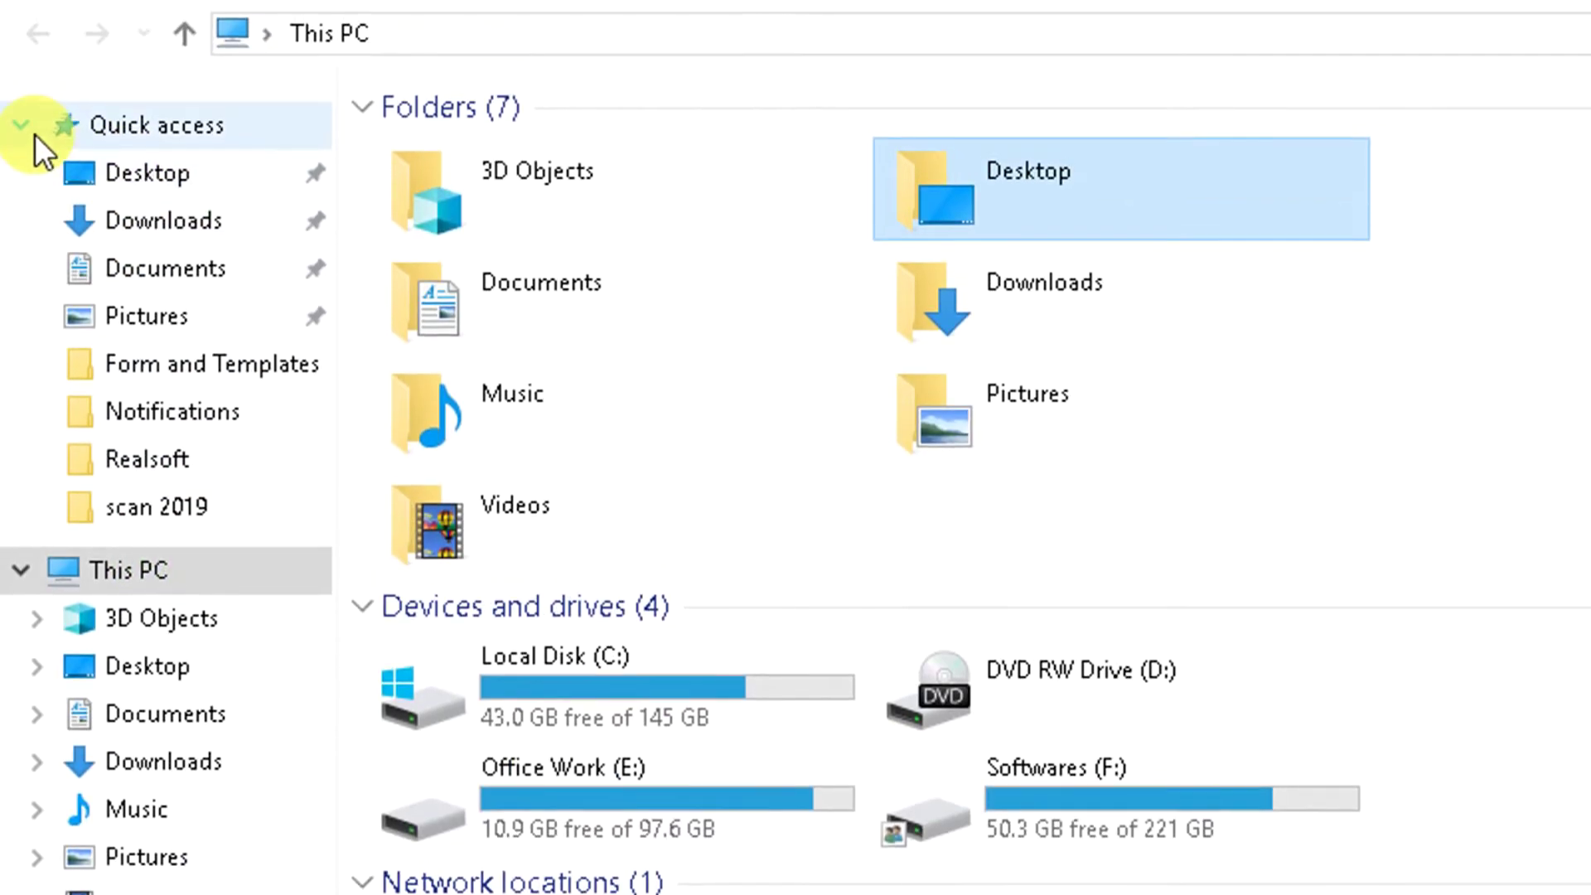
Collapse Quick access and browse through Local Disk (C:) and Users to the user's profile folder.
{"action": "left_click", "coordinate": [24, 130]}
{"action": "left_click", "coordinate": [149, 199]}
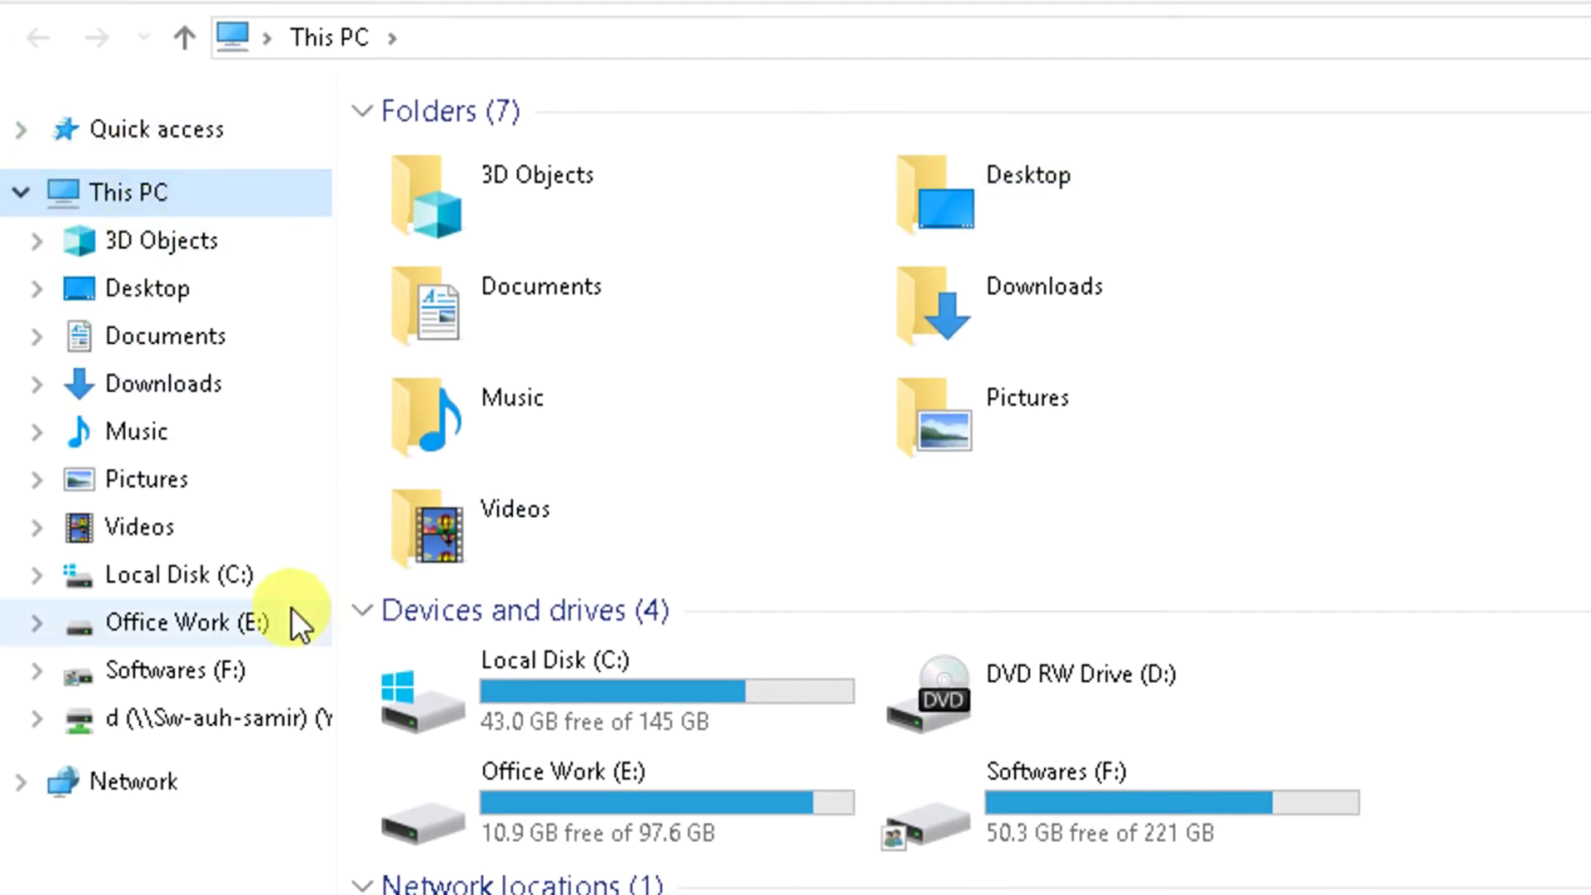
{"action": "double_click", "coordinate": [618, 725]}
{"action": "double_click", "coordinate": [466, 232]}
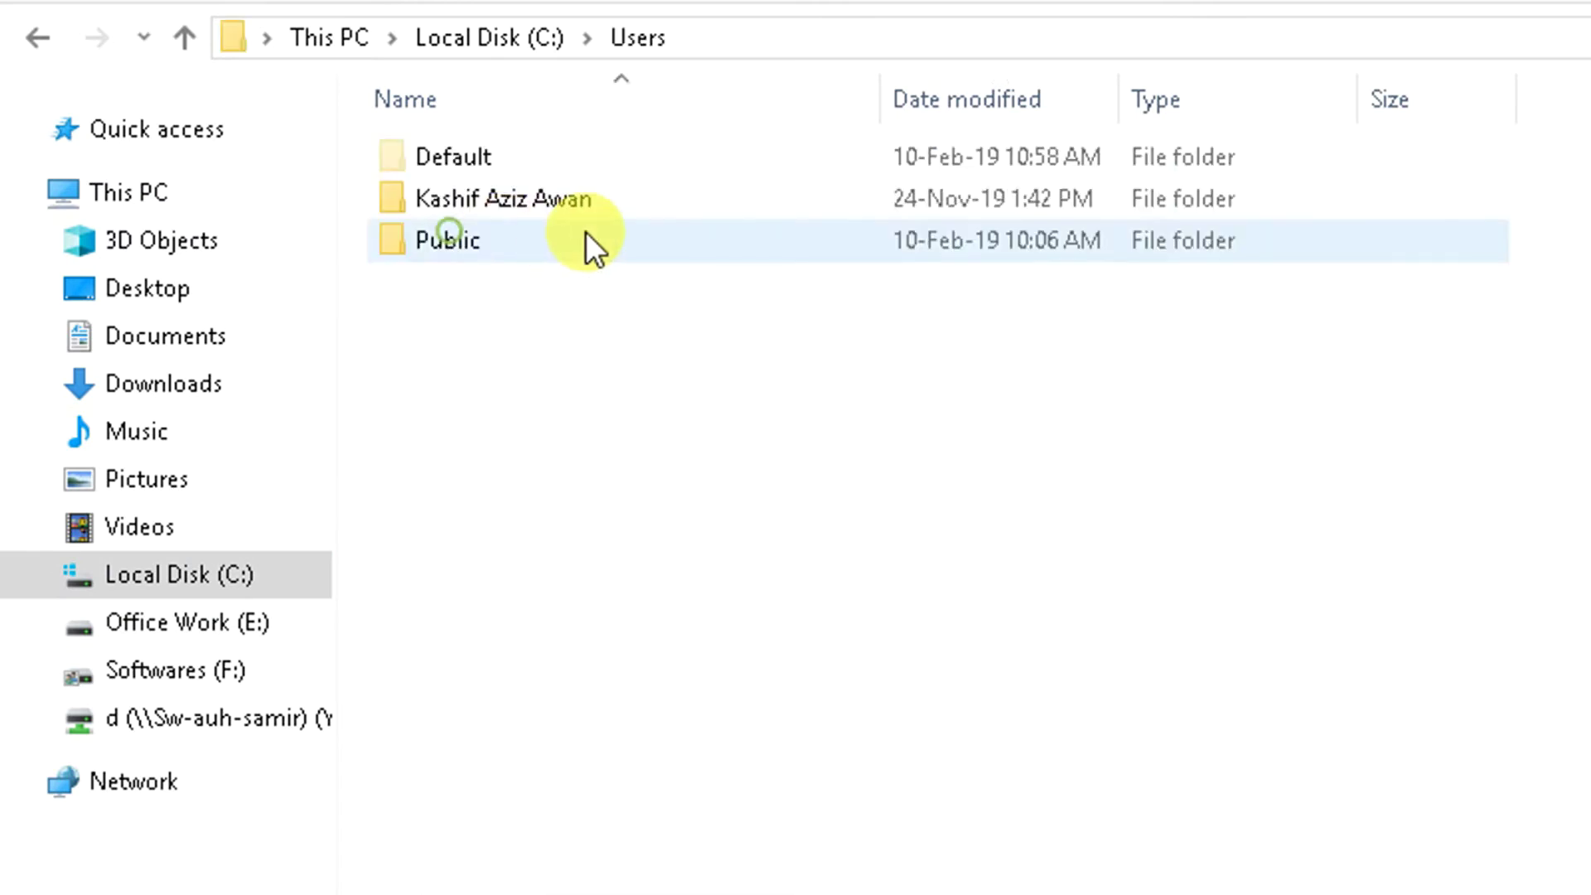
{"action": "double_click", "coordinate": [531, 213]}
Open the properties of the Desktop folder in the user's profile and show its location settings.
{"action": "left_click", "coordinate": [439, 105]}
{"action": "right_click", "coordinate": [451, 104]}
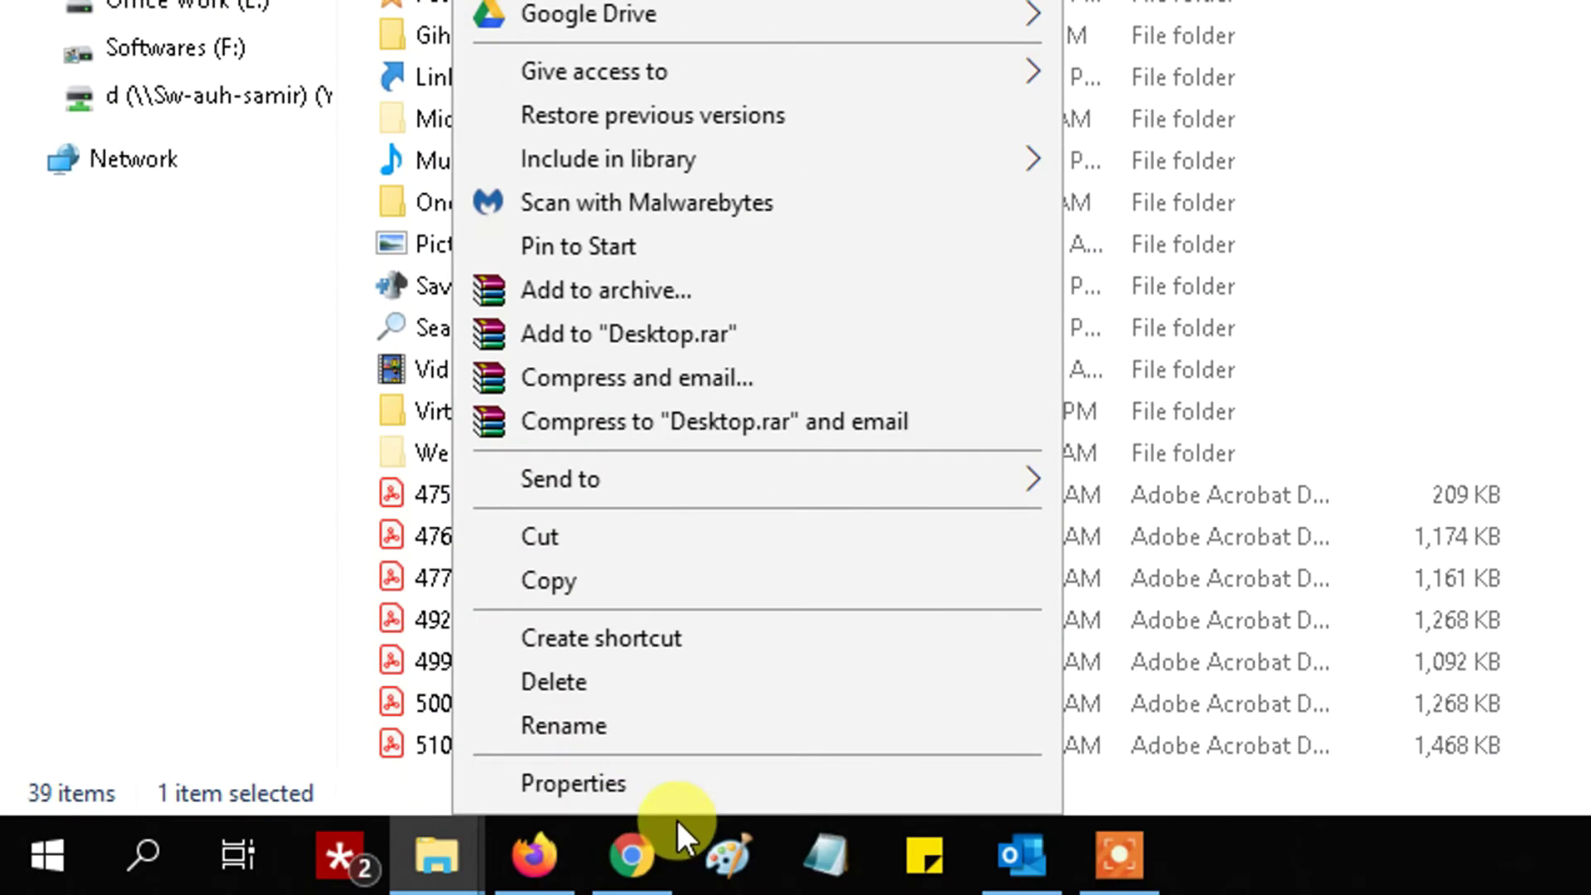
{"action": "left_click", "coordinate": [605, 788]}
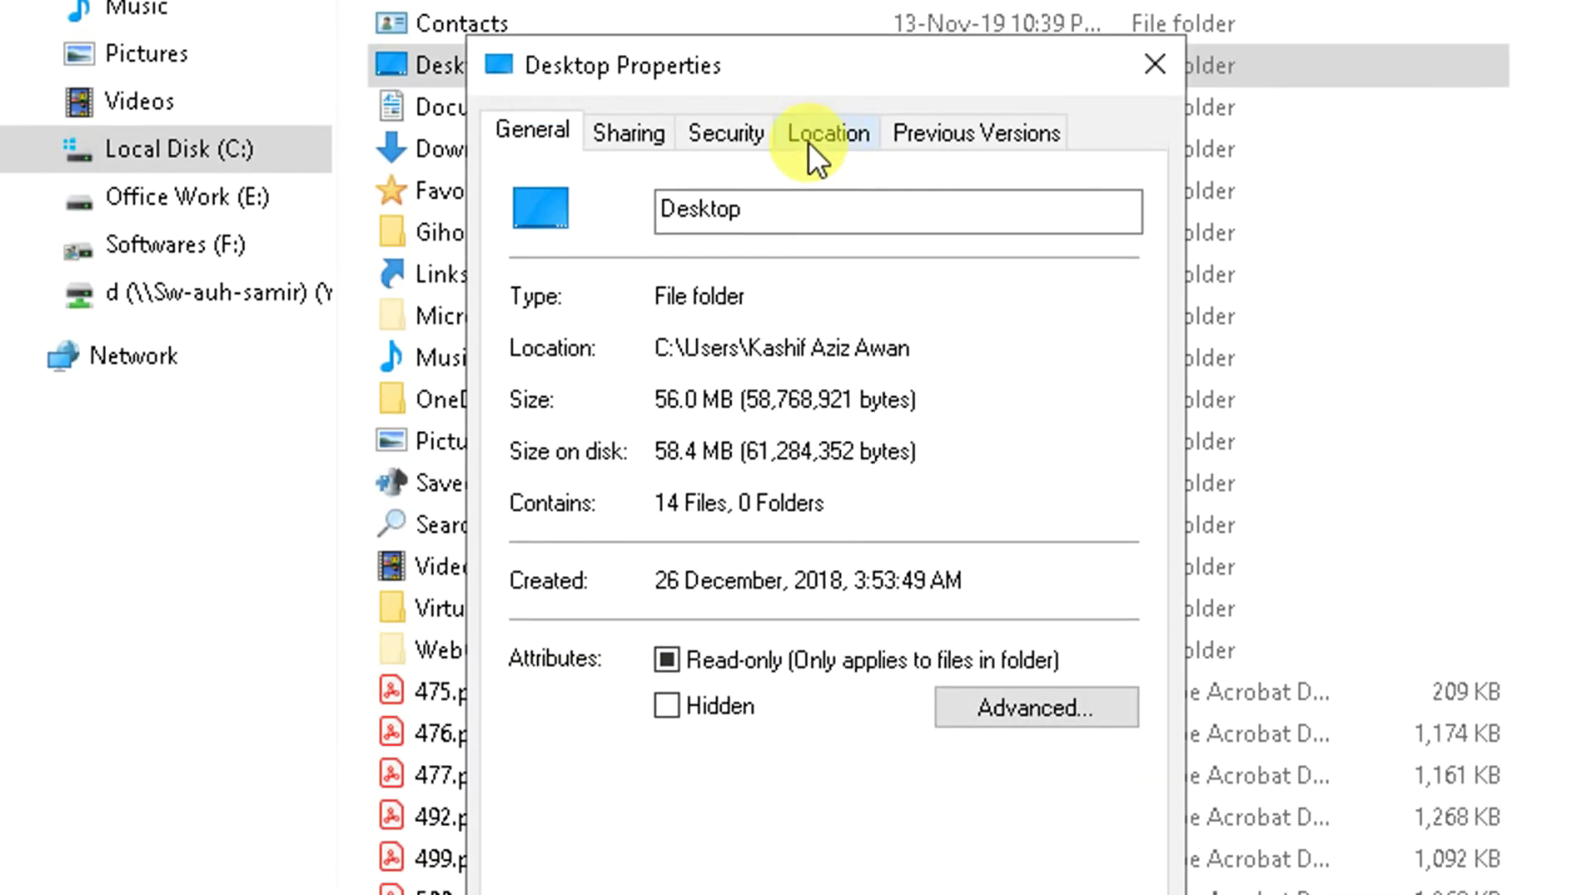
{"action": "left_click", "coordinate": [824, 135]}
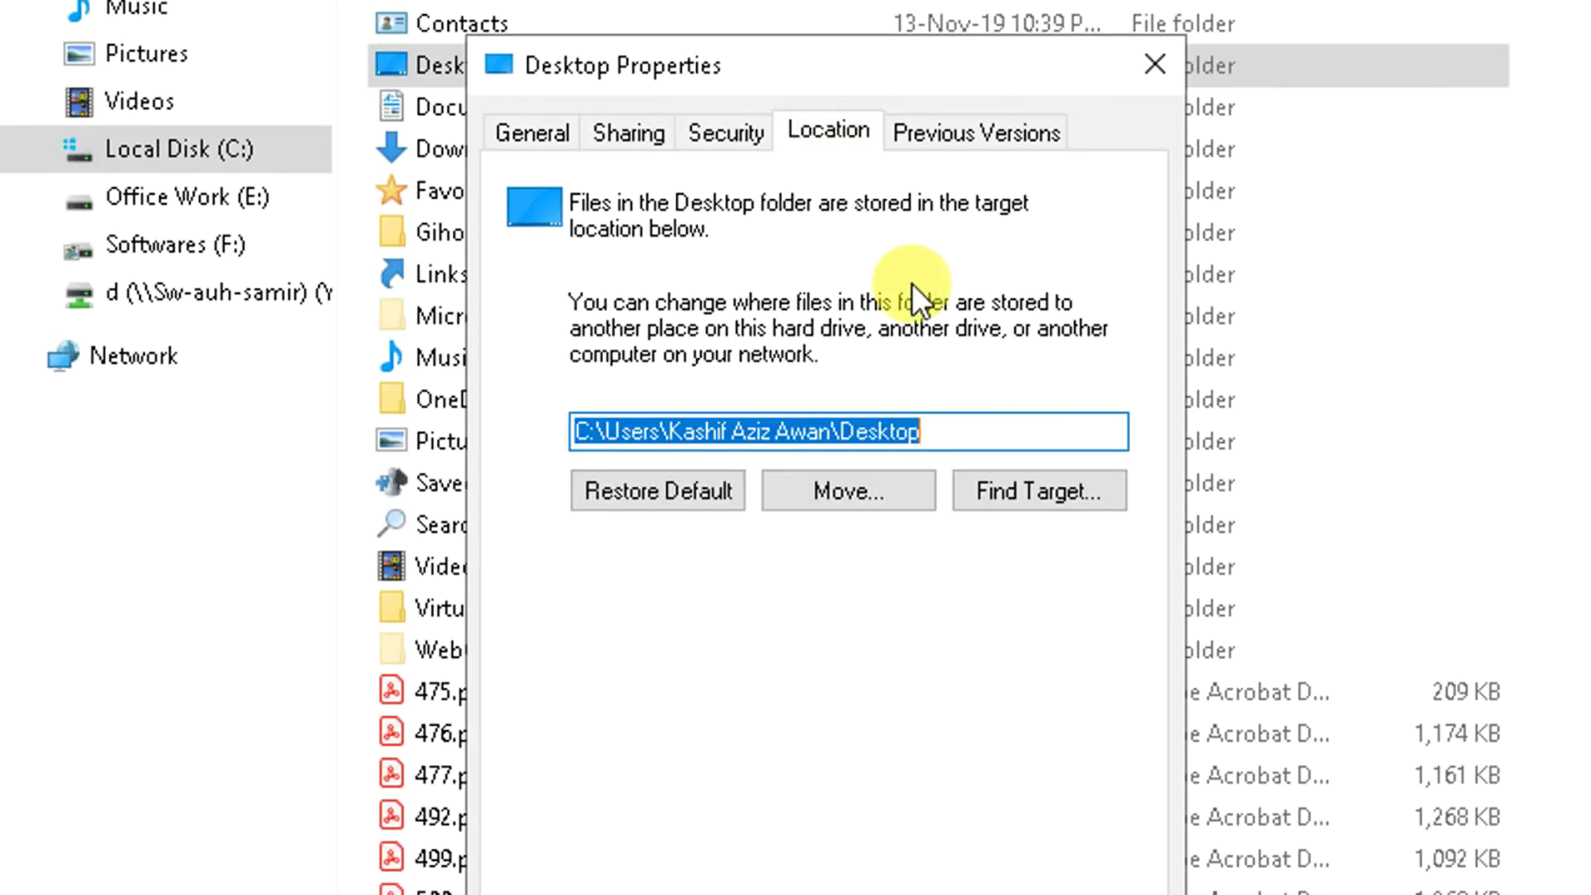
{"action": "left_click", "coordinate": [949, 431]}
Choose Office Work (E:) as the Desktop folder's move destination and apply the new location.
{"action": "left_click", "coordinate": [840, 490]}
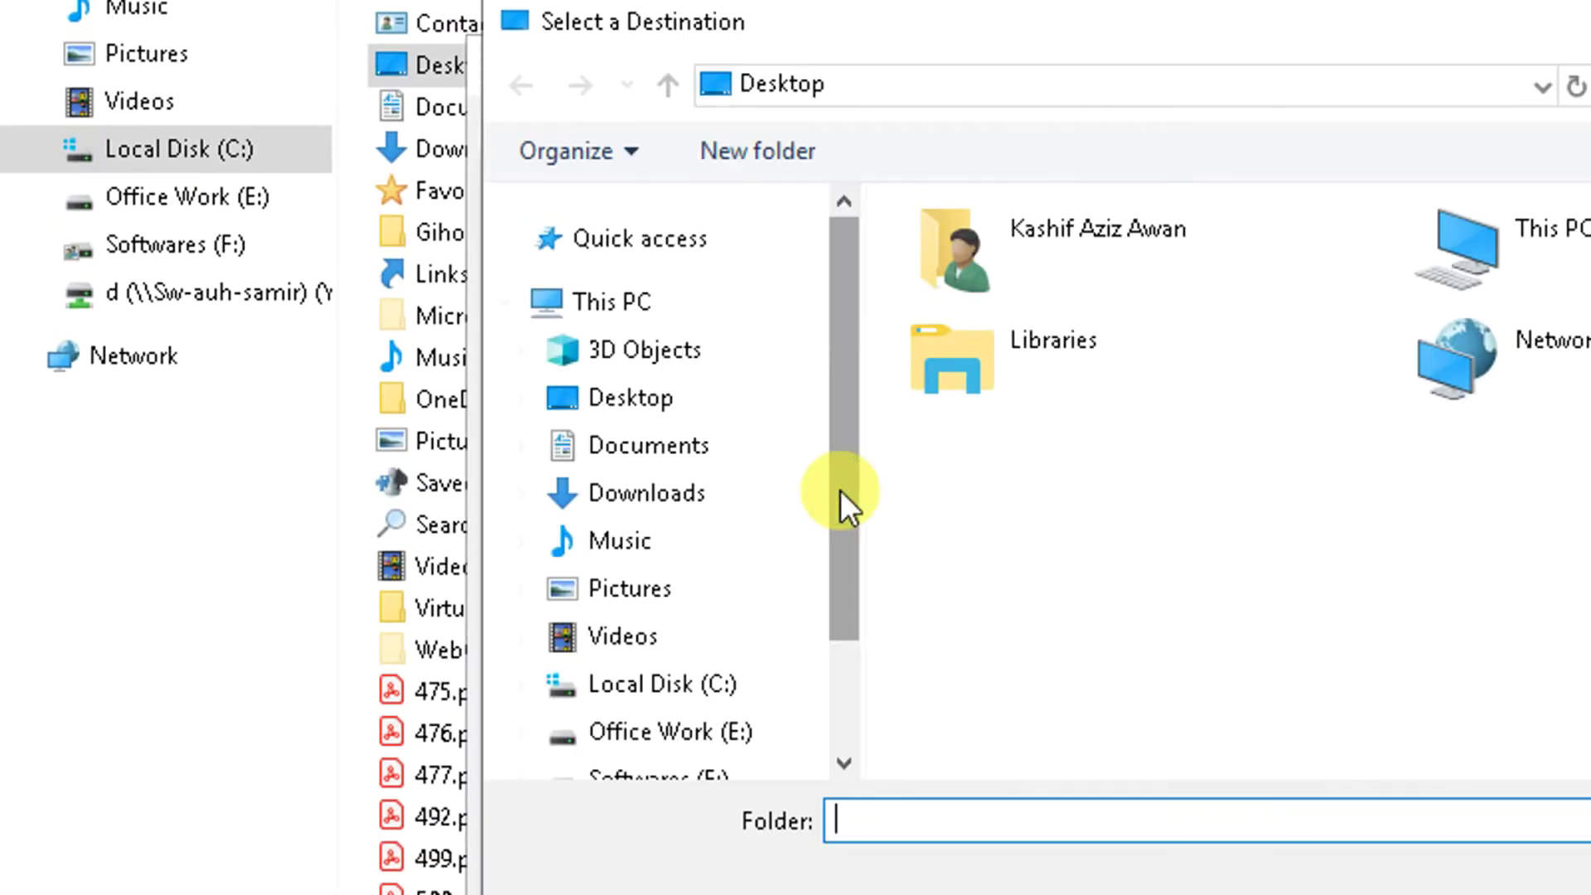
{"action": "scroll", "coordinate": [679, 539], "scroll_direction": "down", "scroll_amount": 2}
{"action": "left_click", "coordinate": [668, 545]}
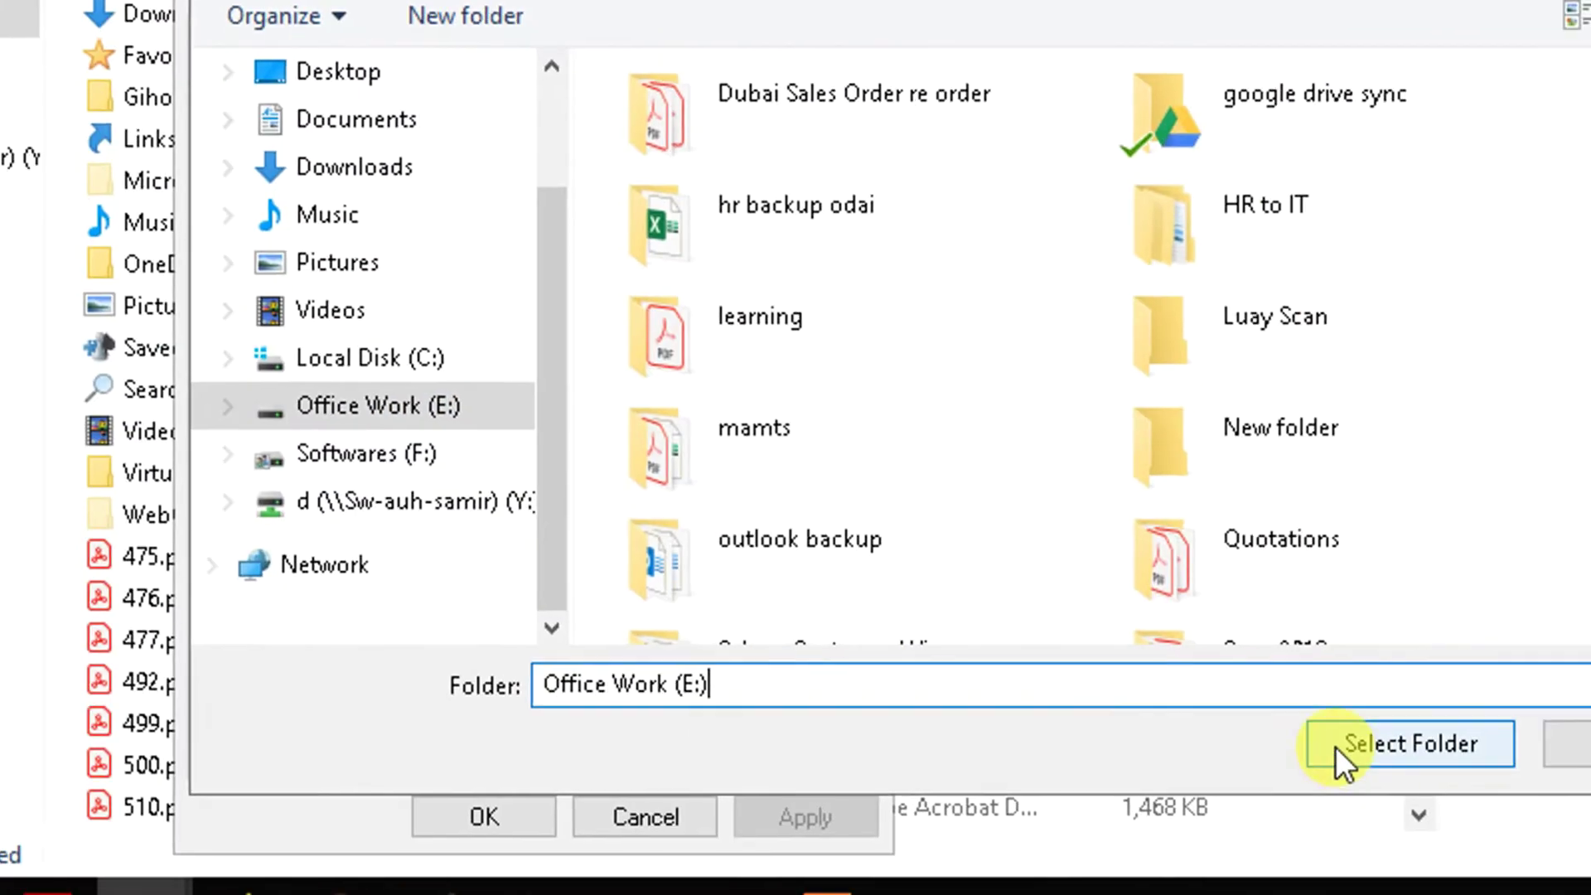
{"action": "left_click", "coordinate": [1335, 746]}
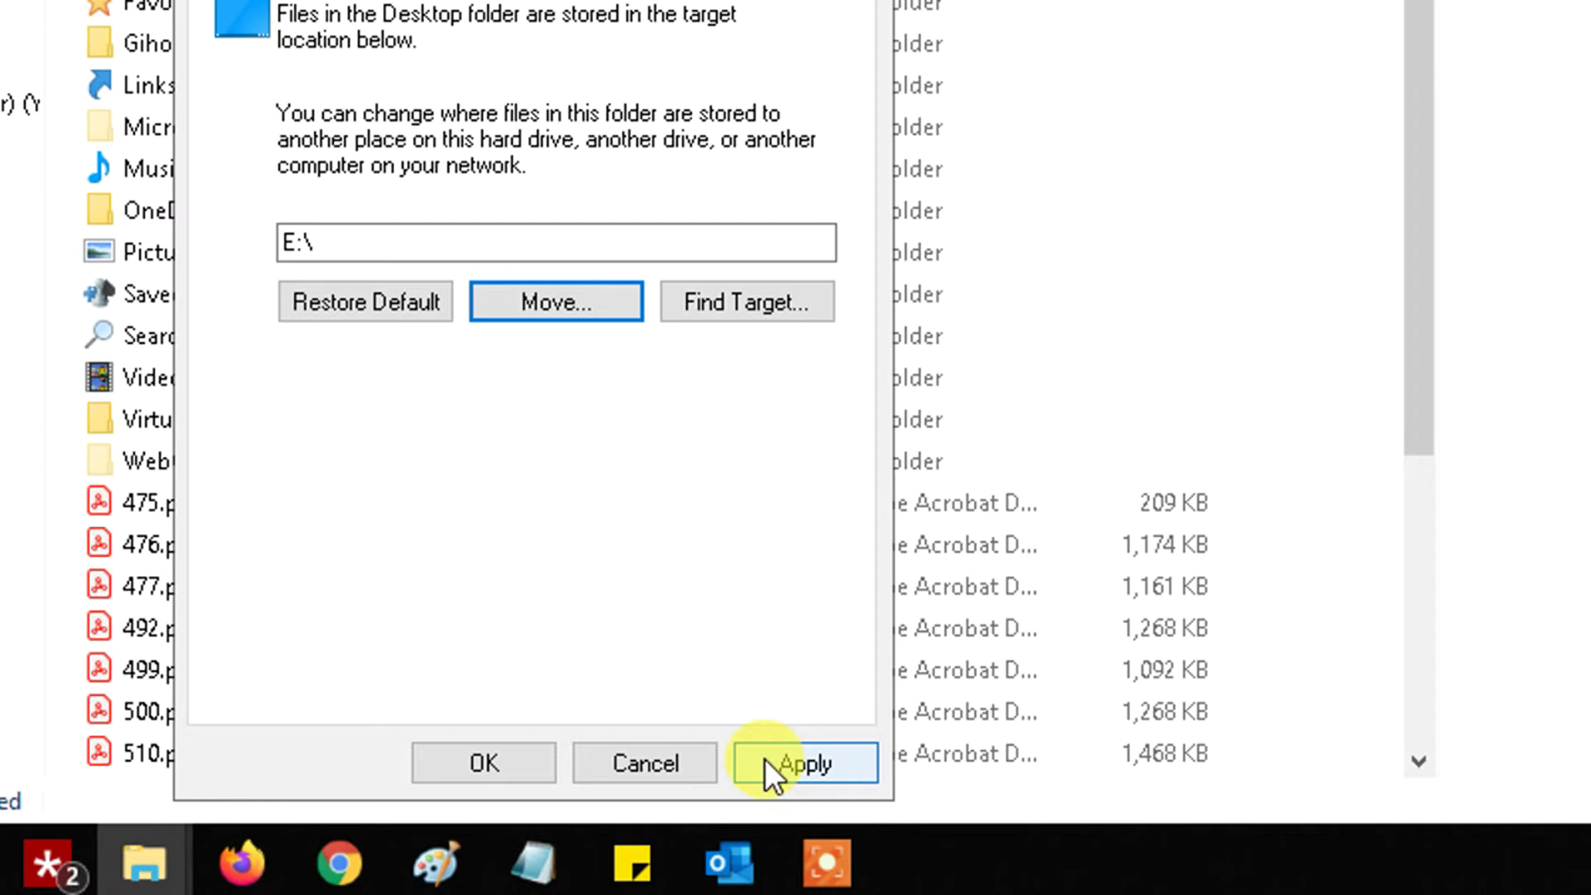
{"action": "left_click", "coordinate": [764, 758]}
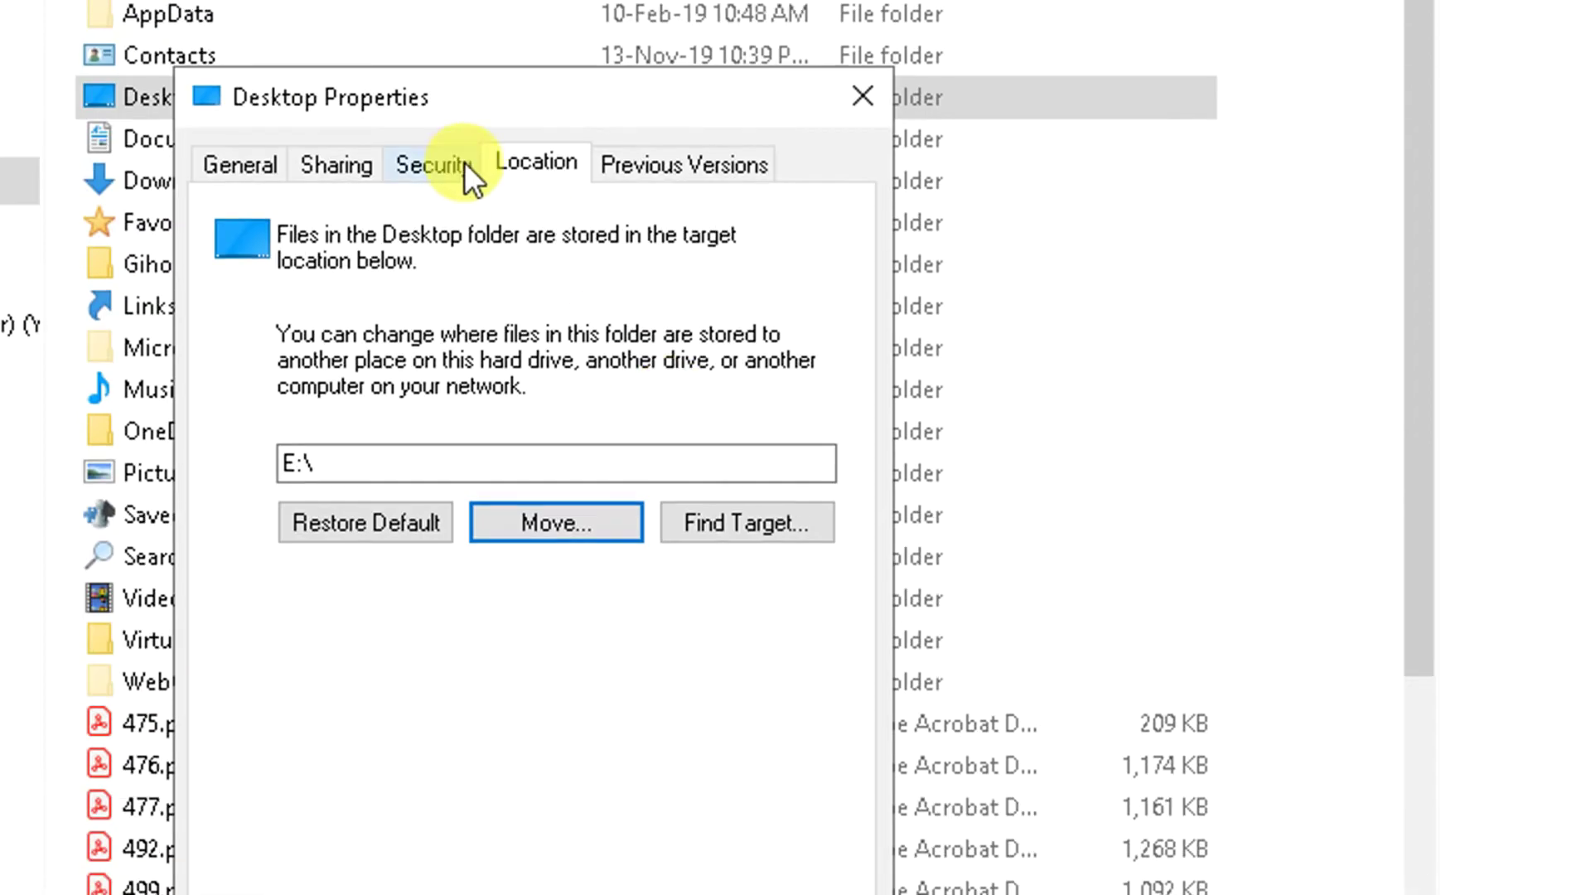
Apply E:\ as the Desktop folder's new location, moving all existing files there, and close the open windows.
{"action": "left_click", "coordinate": [455, 458]}
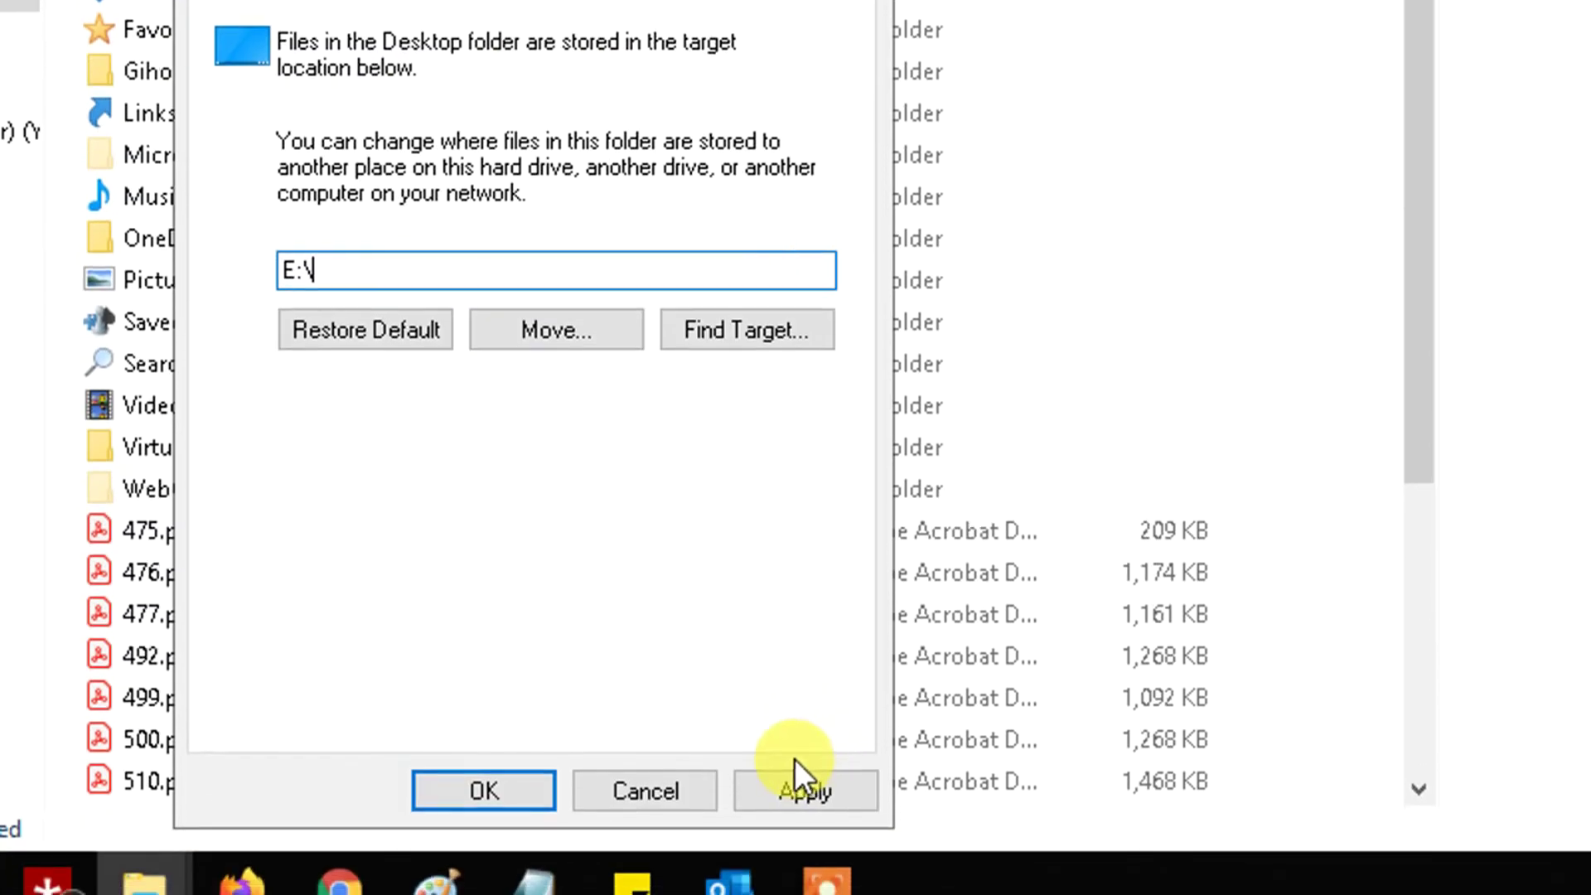
{"action": "left_click", "coordinate": [792, 758]}
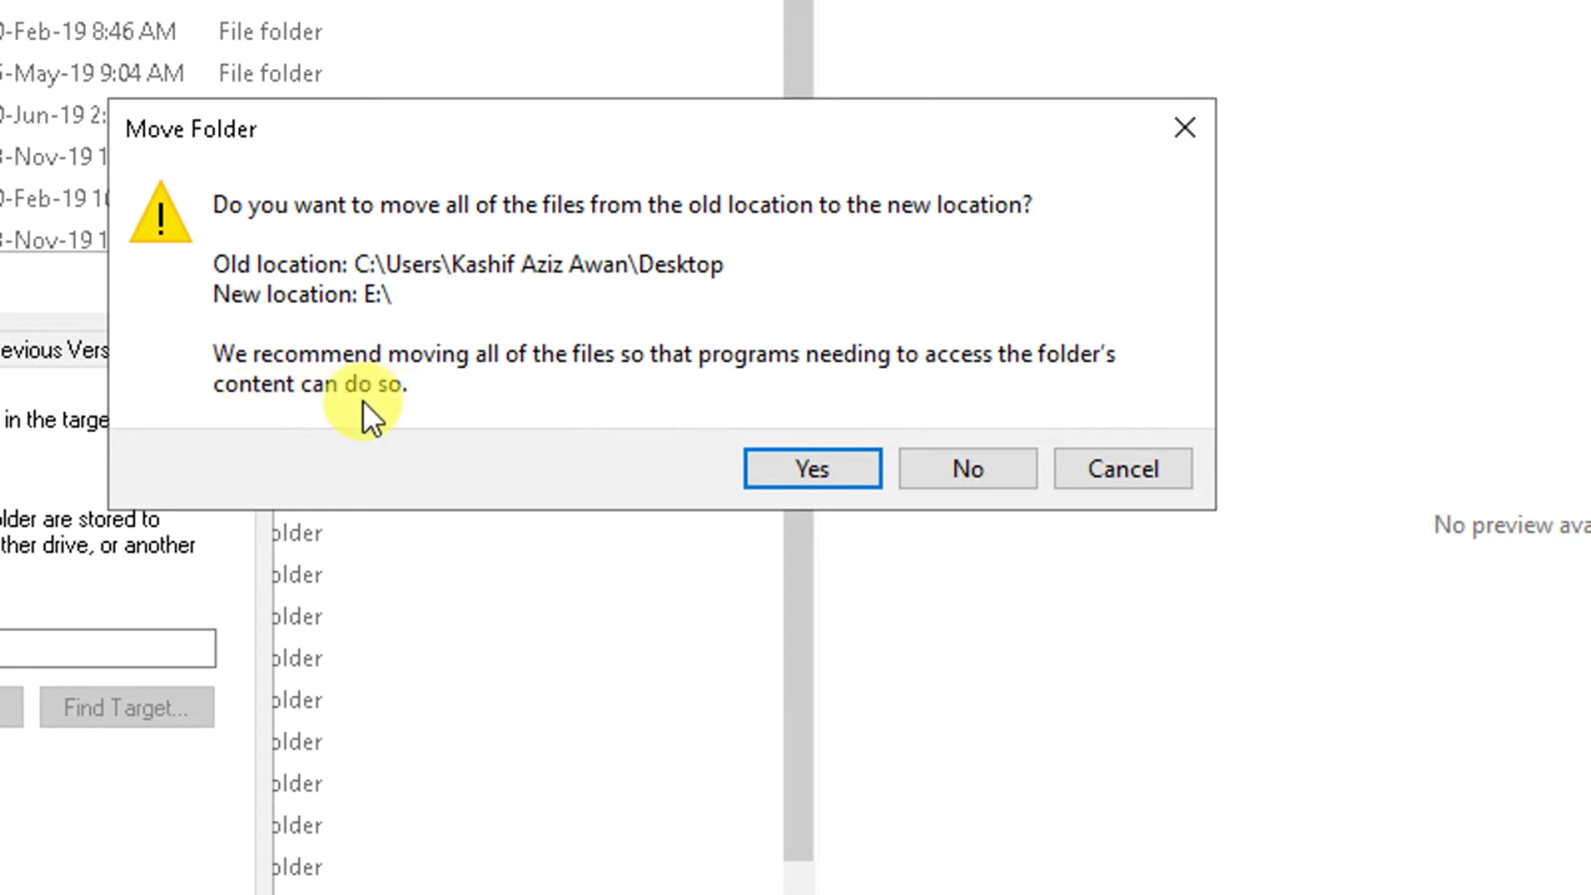
{"action": "left_click", "coordinate": [804, 458]}
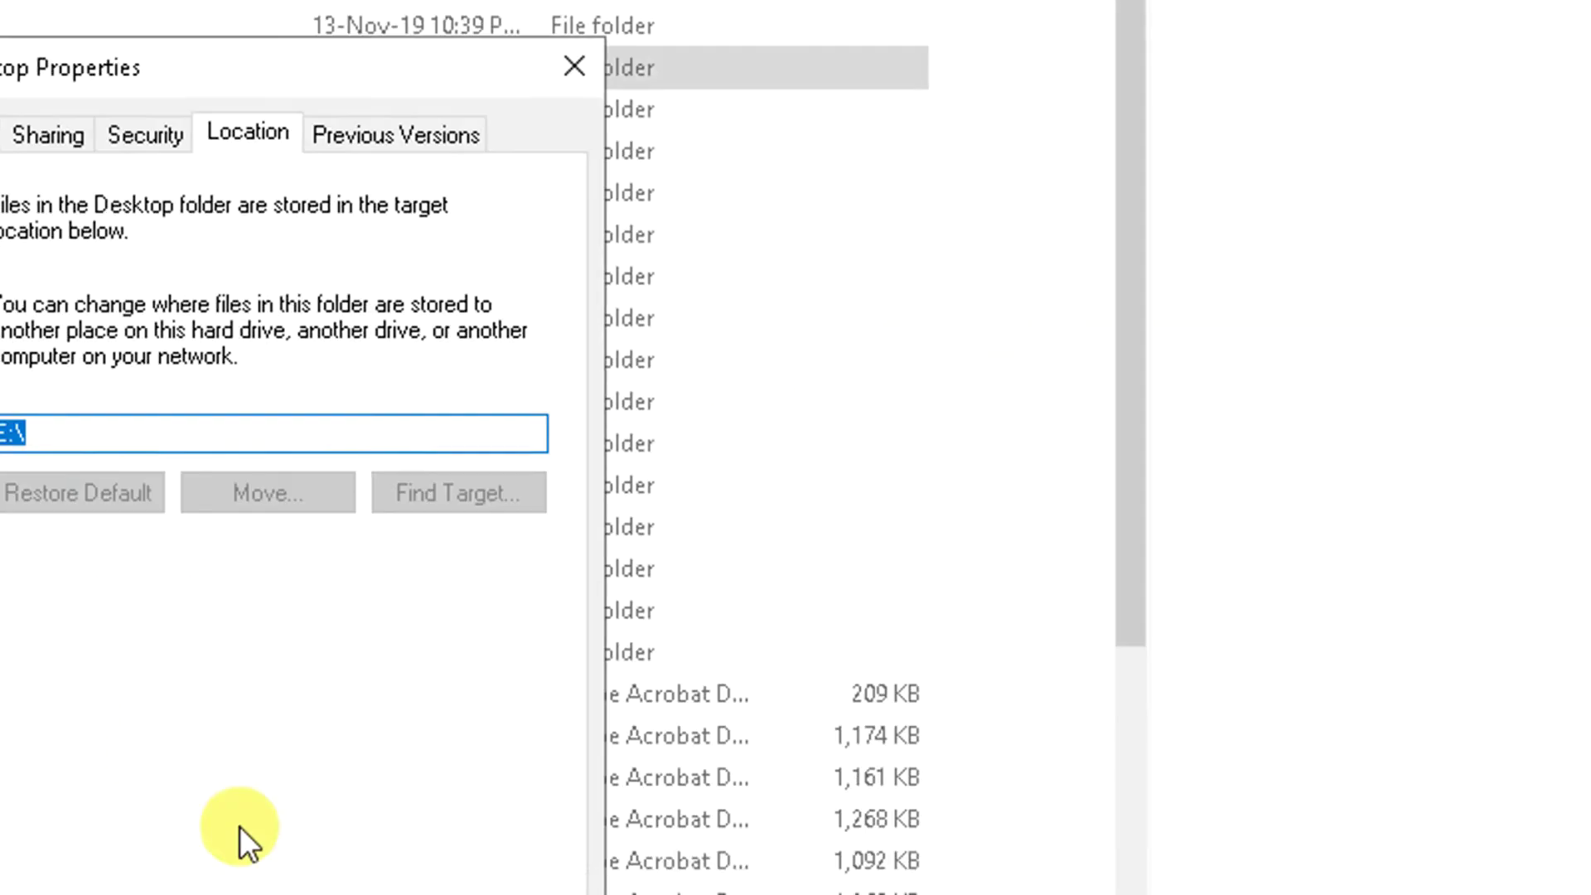
{"action": "left_click", "coordinate": [199, 894]}
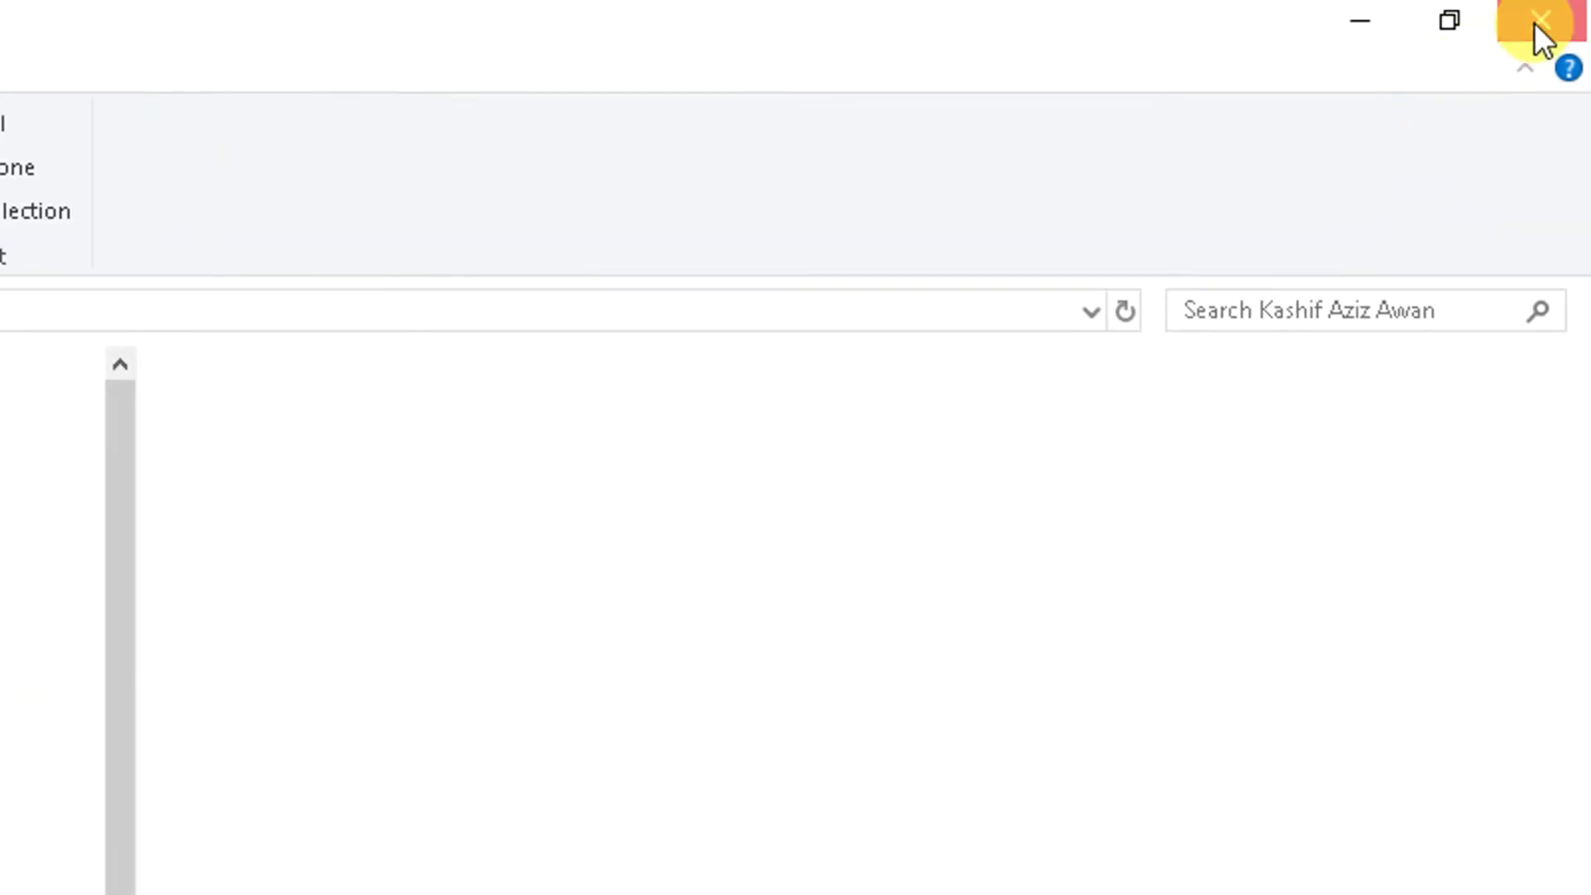
{"action": "left_click", "coordinate": [1540, 20]}
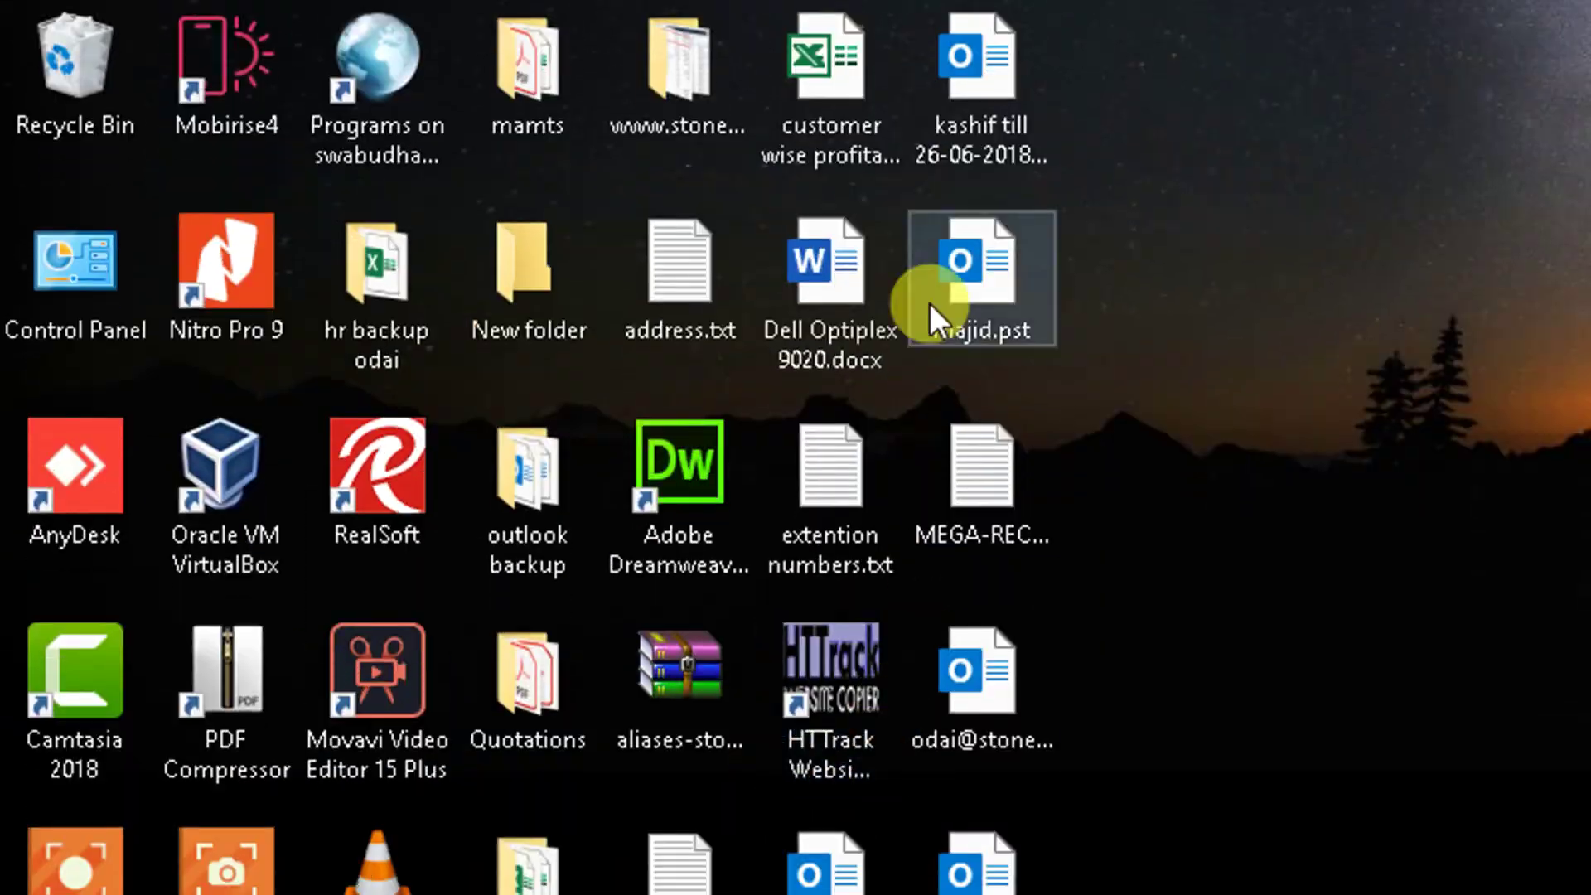
Open Office Work (E:) from This PC and look through the files and folders stored on the drive.
{"action": "left_click", "coordinate": [180, 72]}
{"action": "double_click", "coordinate": [92, 251]}
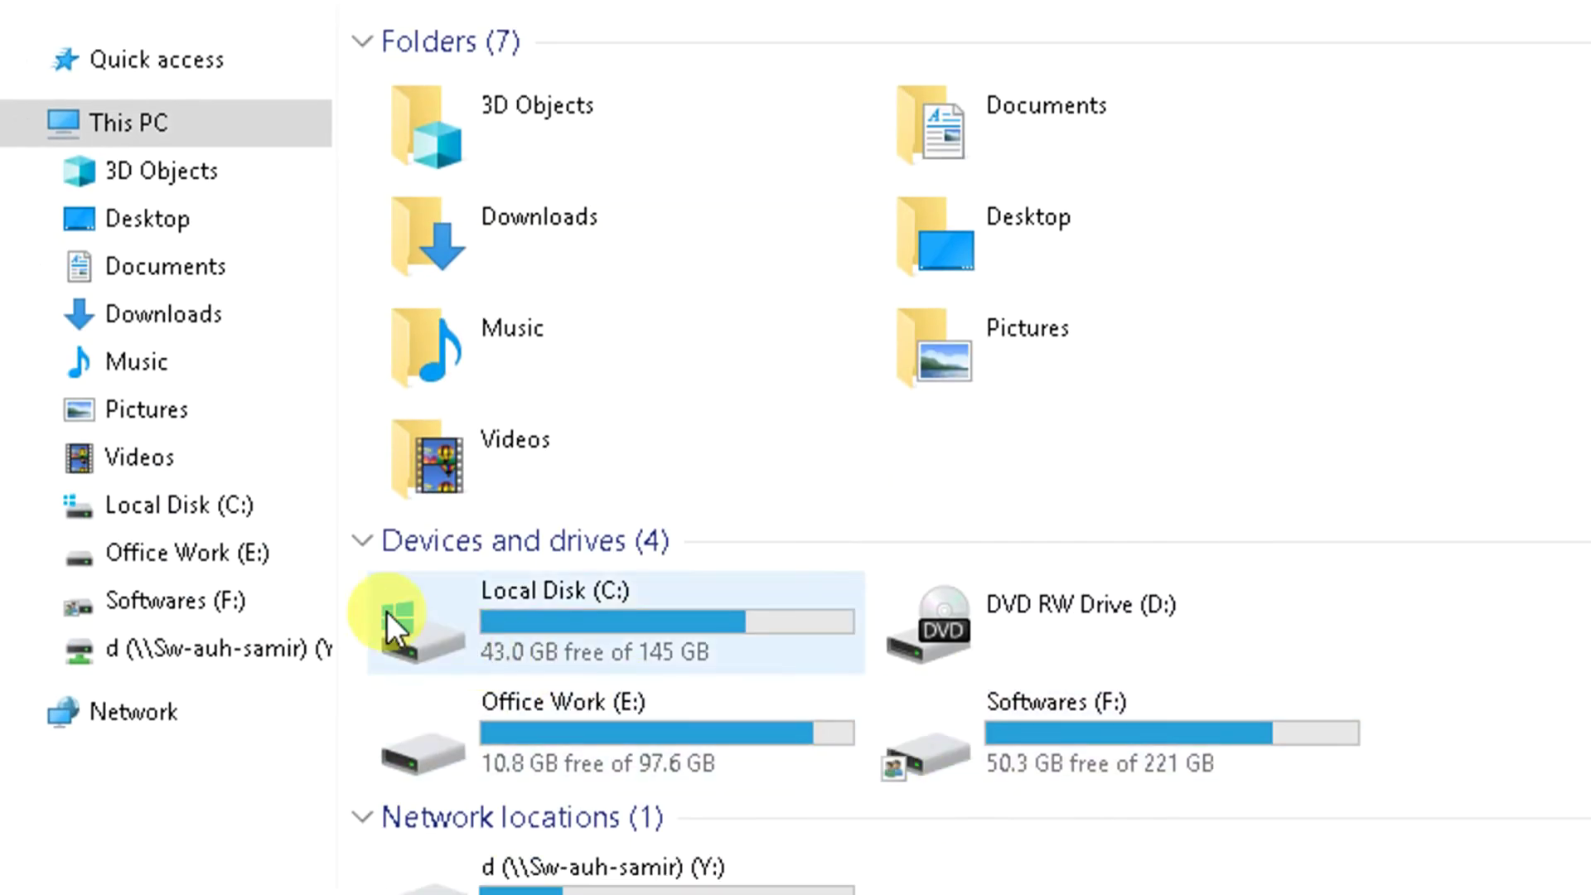
{"action": "left_click", "coordinate": [241, 554]}
{"action": "left_click", "coordinate": [650, 176]}
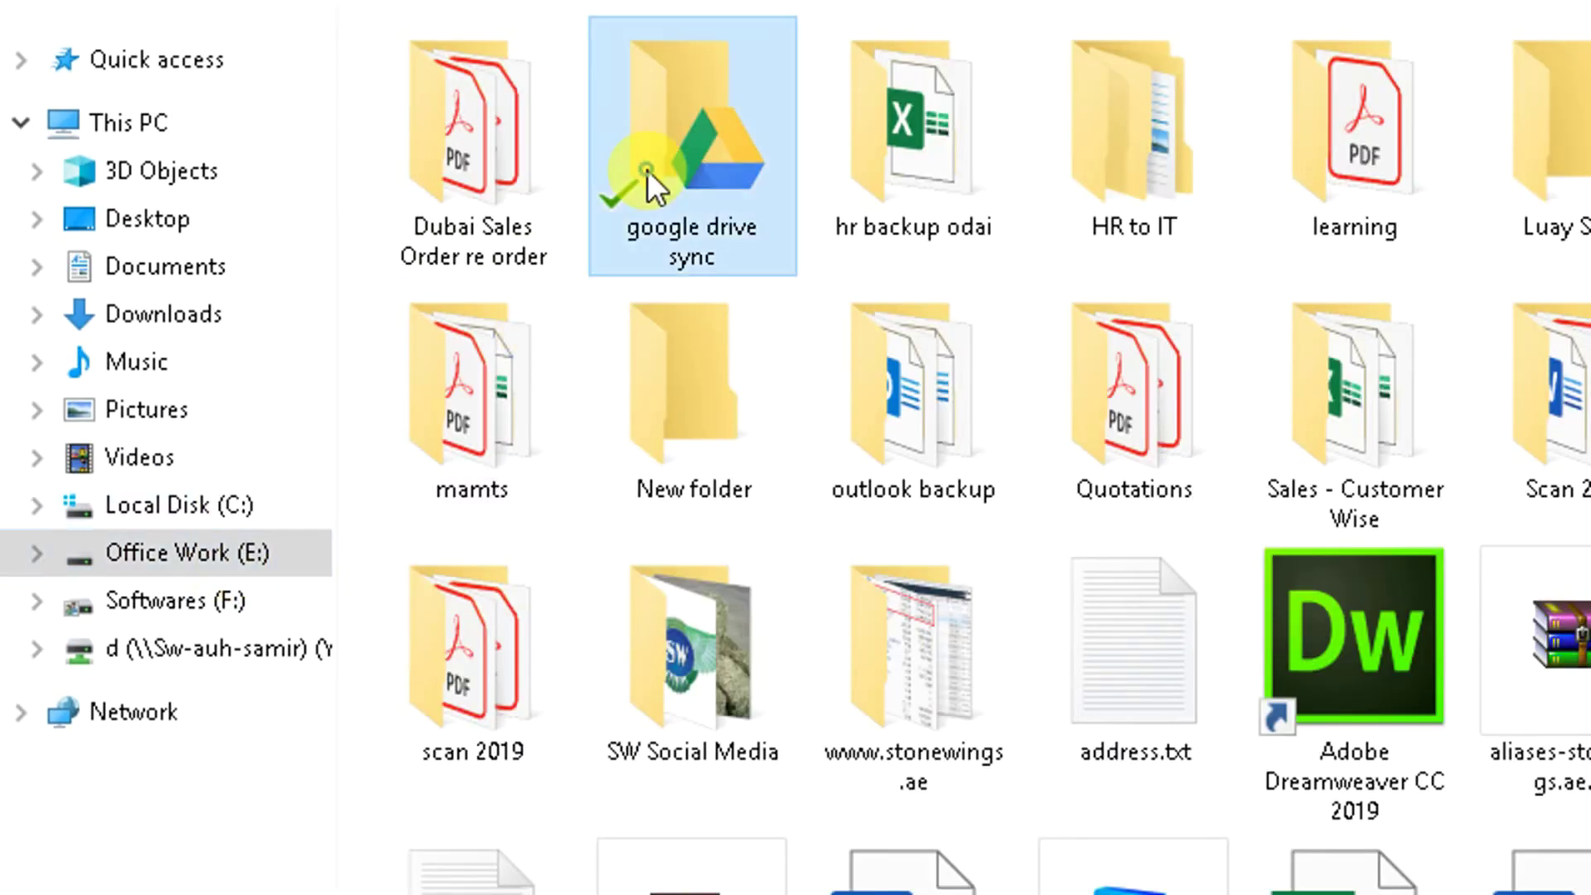
{"action": "left_click", "coordinate": [1080, 381]}
{"action": "left_click", "coordinate": [1165, 157]}
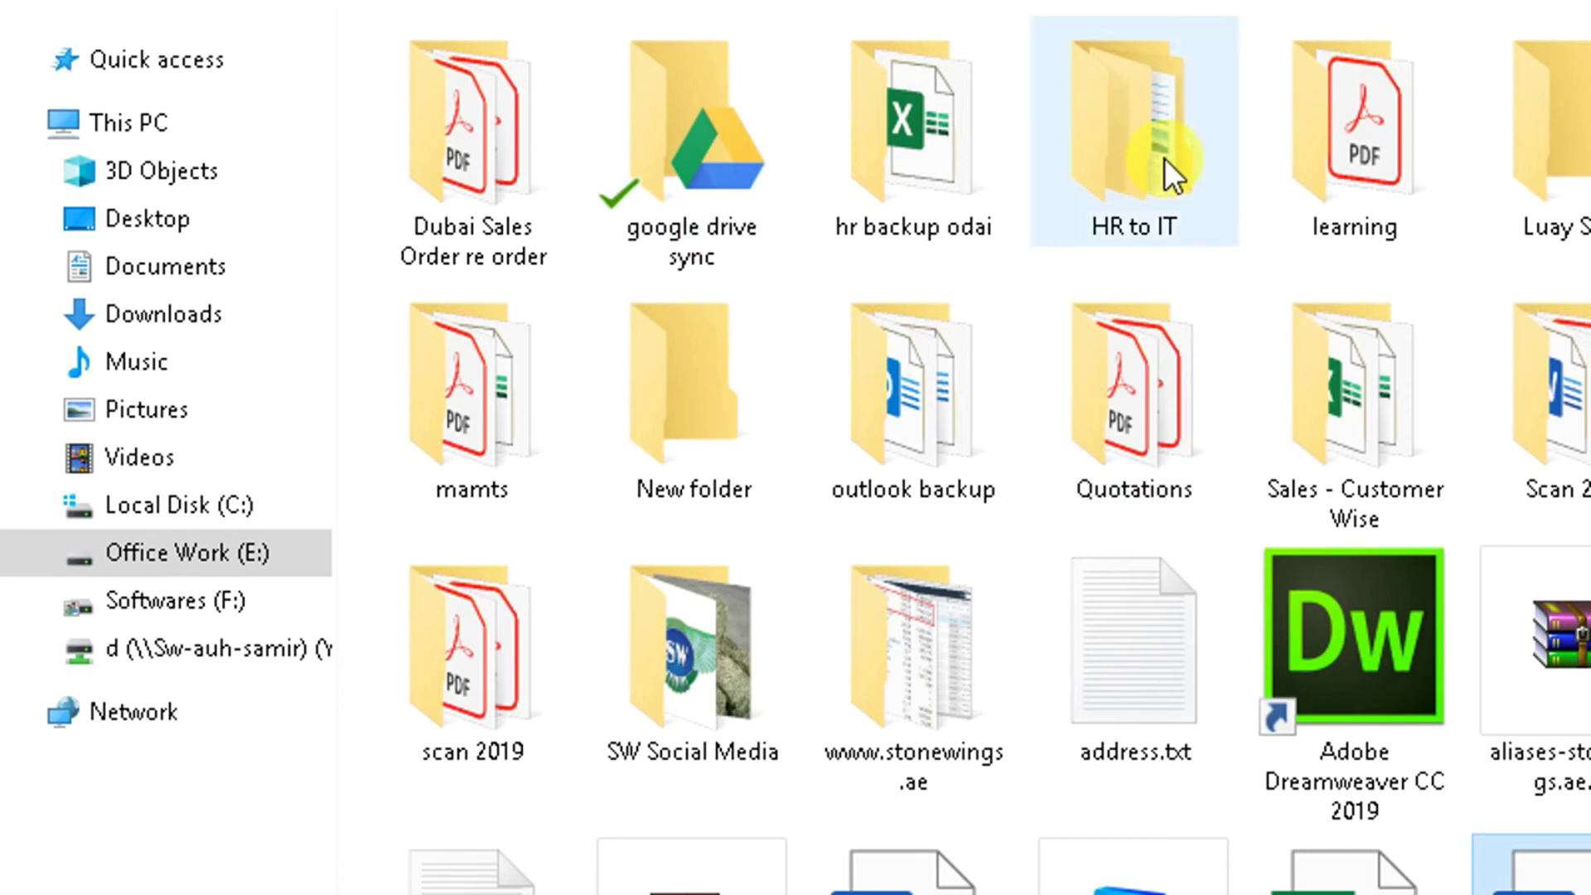
{"action": "key", "text": "Home"}
{"action": "key", "text": "End"}
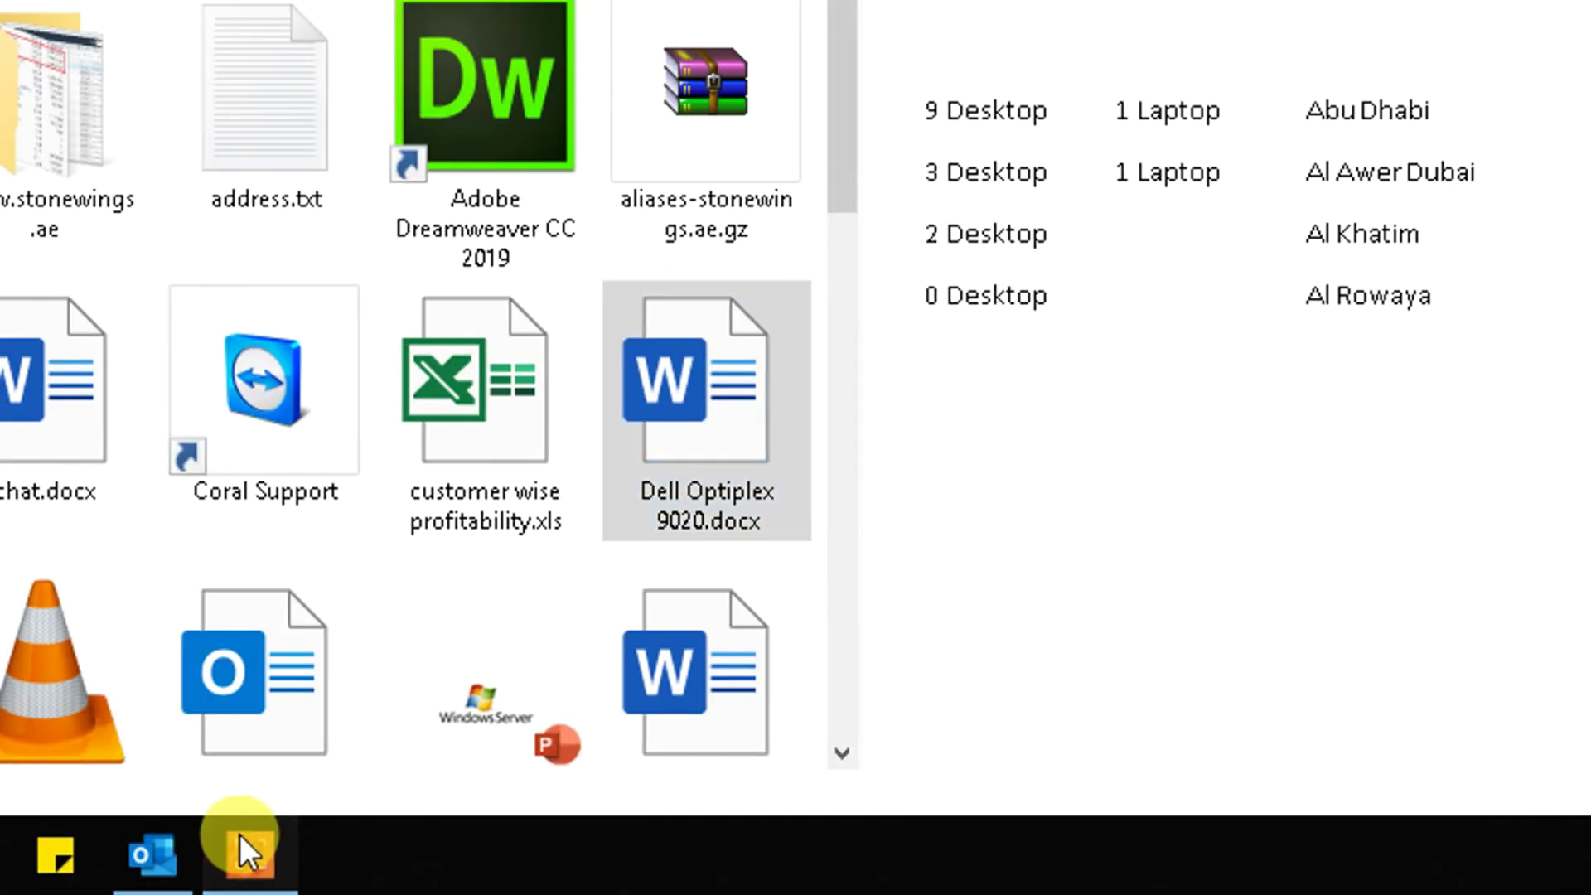
{"action": "left_click", "coordinate": [248, 854]}
{"action": "left_click", "coordinate": [1011, 792]}
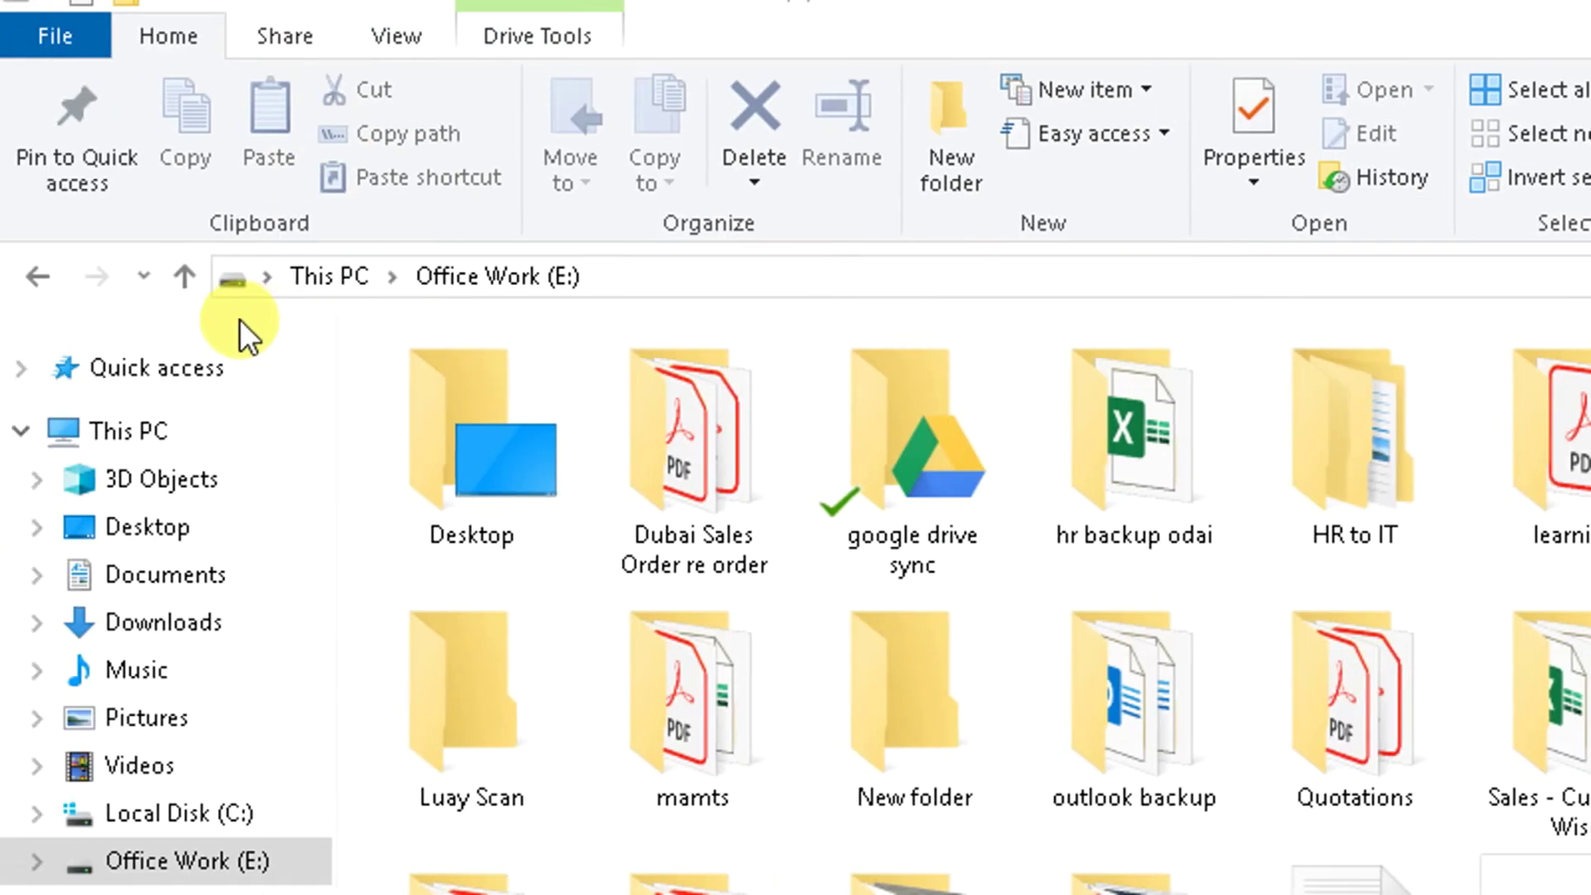
Open the Desktop folder on Office Work (E:) and select all its files to examine them.
{"action": "left_click", "coordinate": [474, 477]}
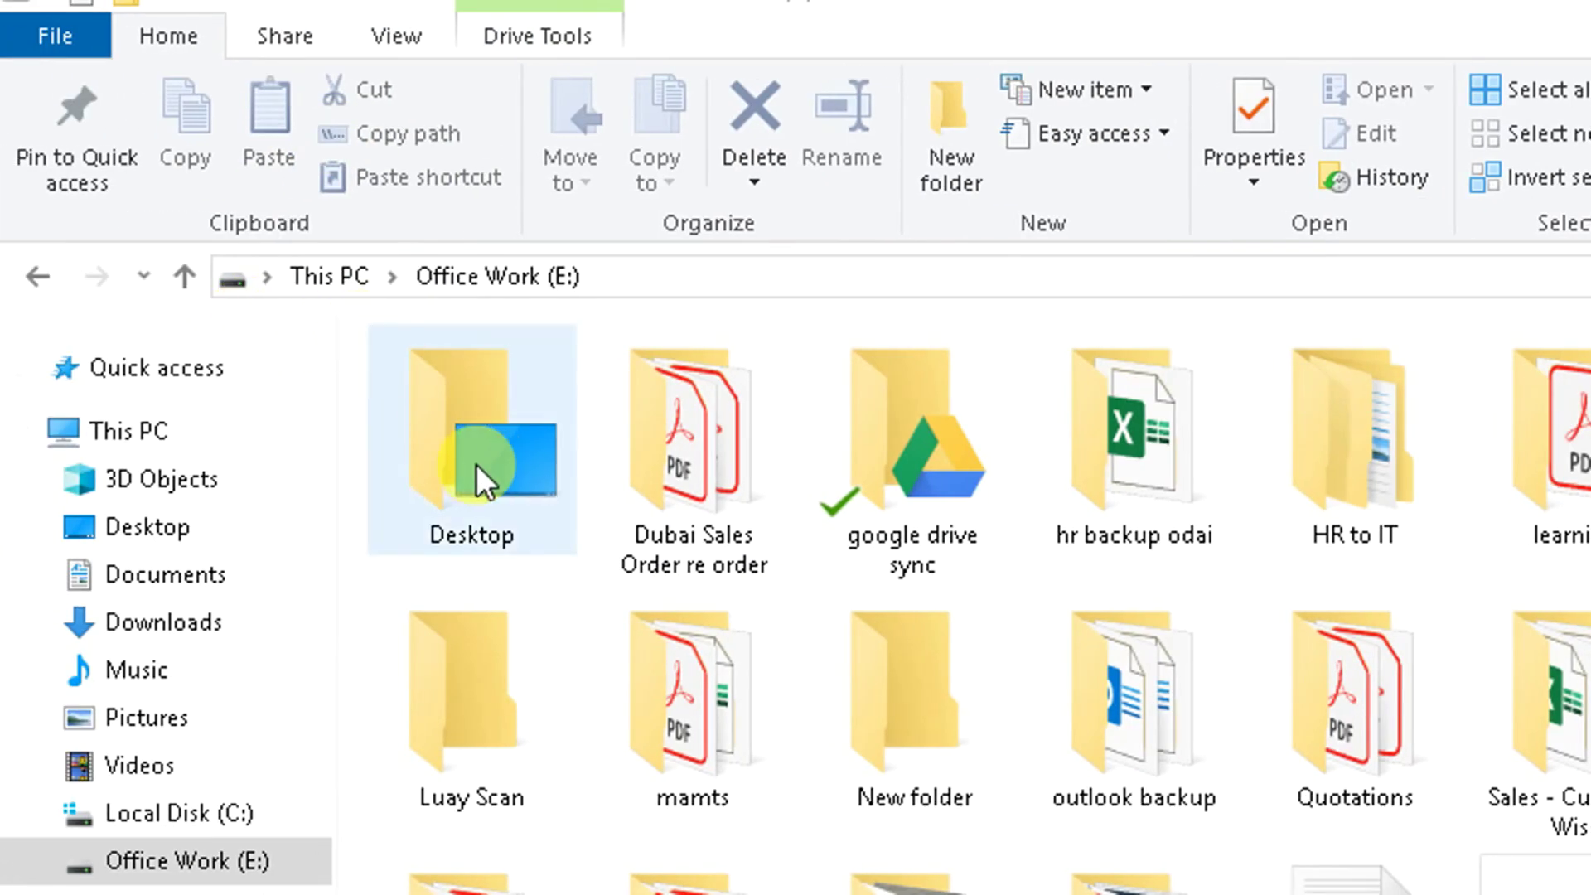
{"action": "left_click", "coordinate": [484, 475]}
{"action": "double_click", "coordinate": [484, 476]}
{"action": "left_click_drag", "start_coordinate": [663, 735], "coordinate": [472, 161]}
{"action": "left_click", "coordinate": [634, 718]}
{"action": "left_click_drag", "start_coordinate": [728, 758], "coordinate": [461, 126]}
{"action": "left_click", "coordinate": [754, 758]}
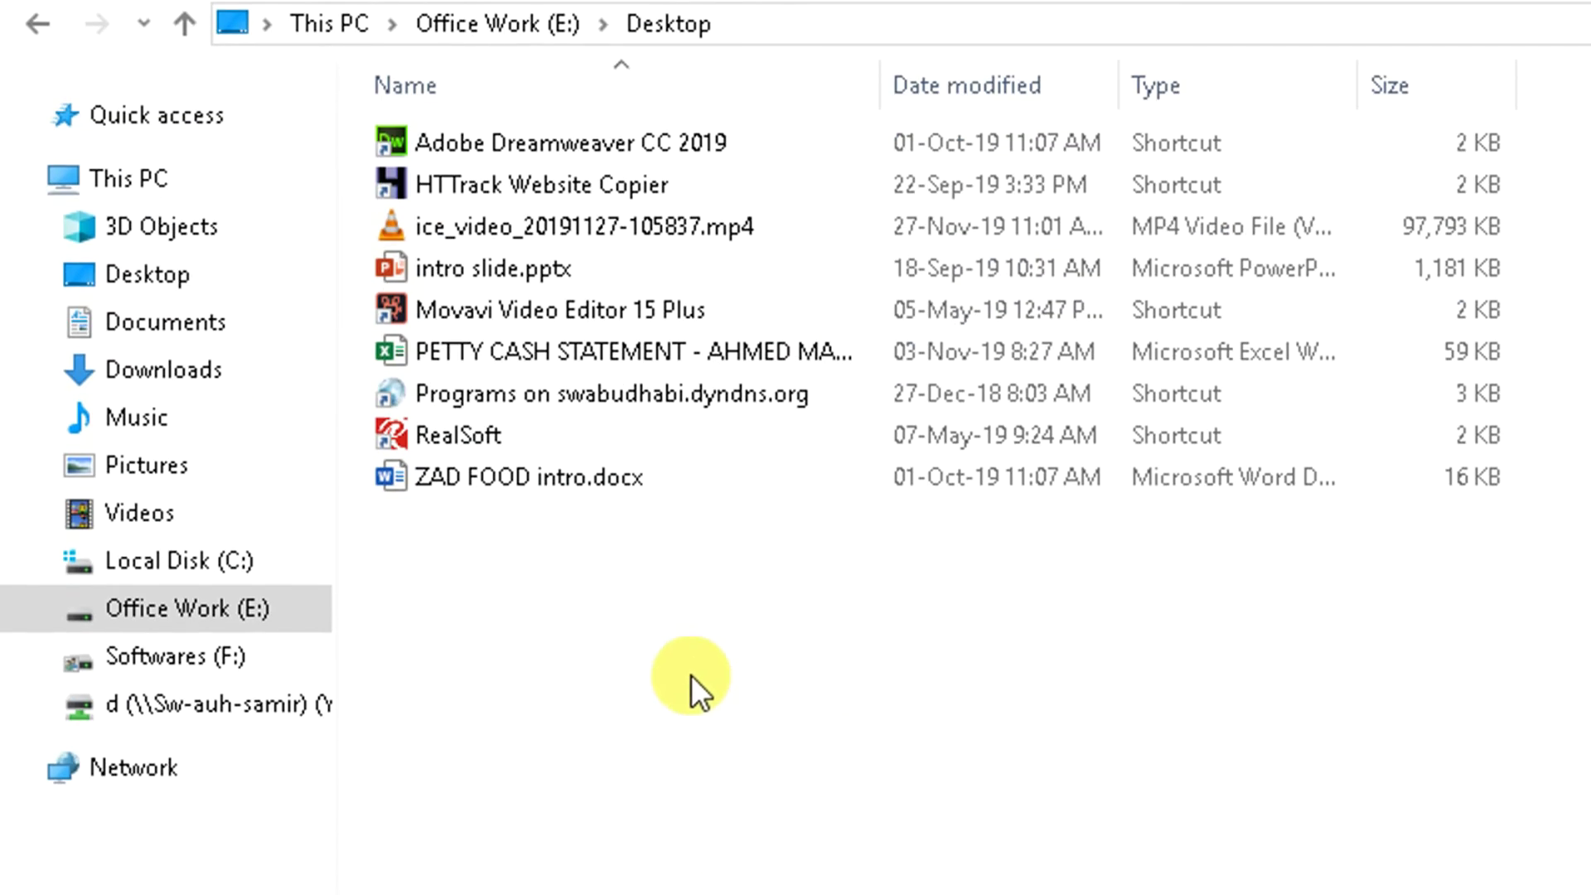
{"action": "left_click_drag", "start_coordinate": [681, 598], "coordinate": [500, 33]}
{"action": "left_click_drag", "start_coordinate": [500, 133], "coordinate": [500, 132]}
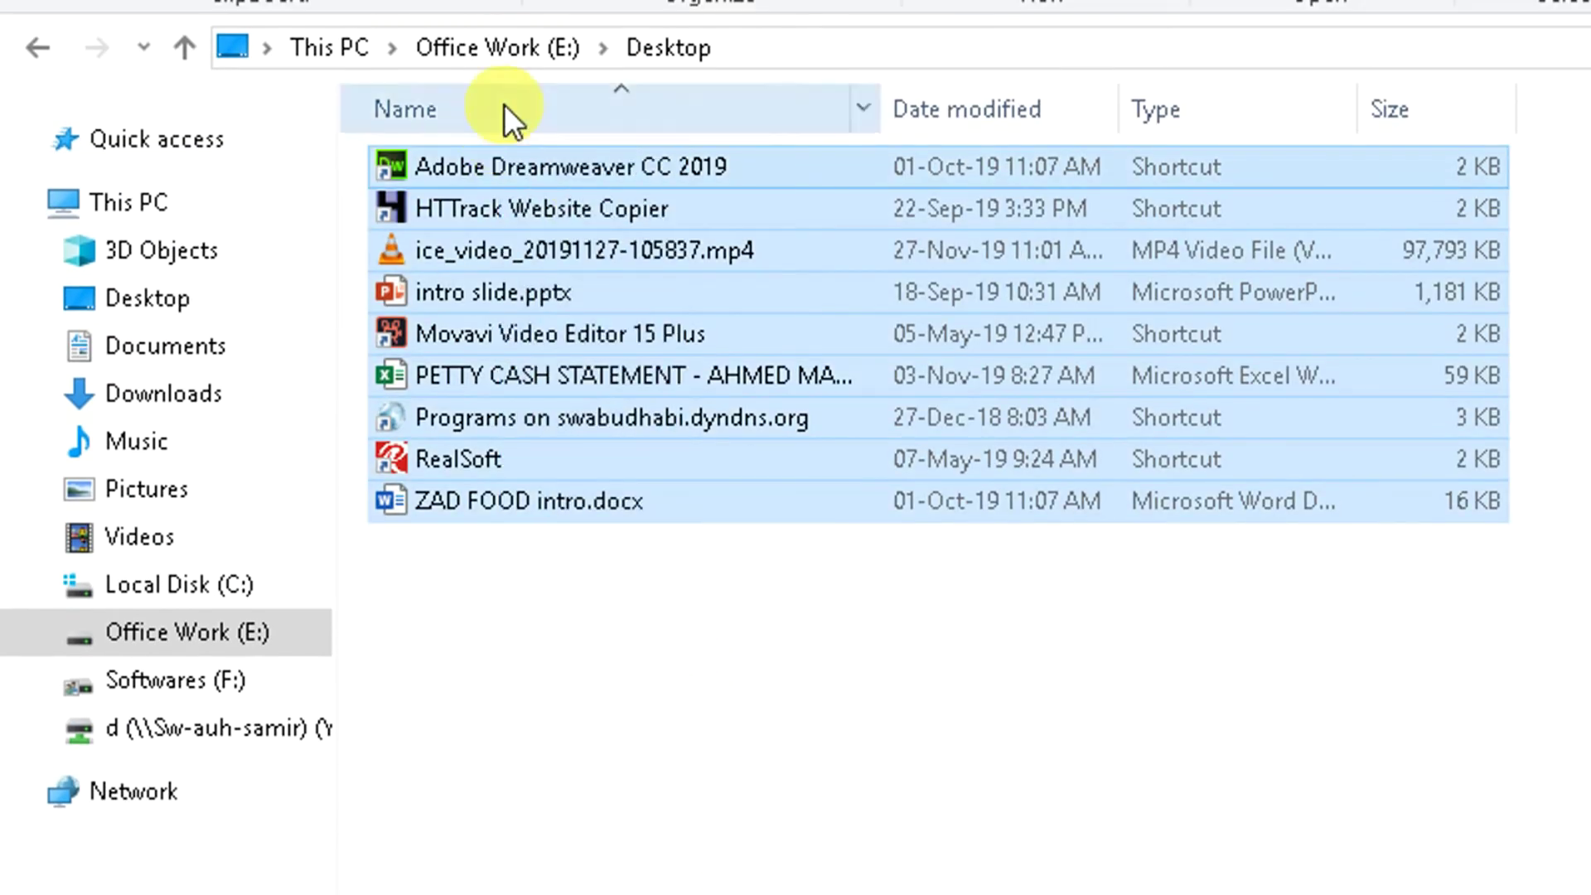
Return to Office Work (E:), recheck the Desktop folder's files, and close the window.
{"action": "left_click", "coordinate": [497, 47]}
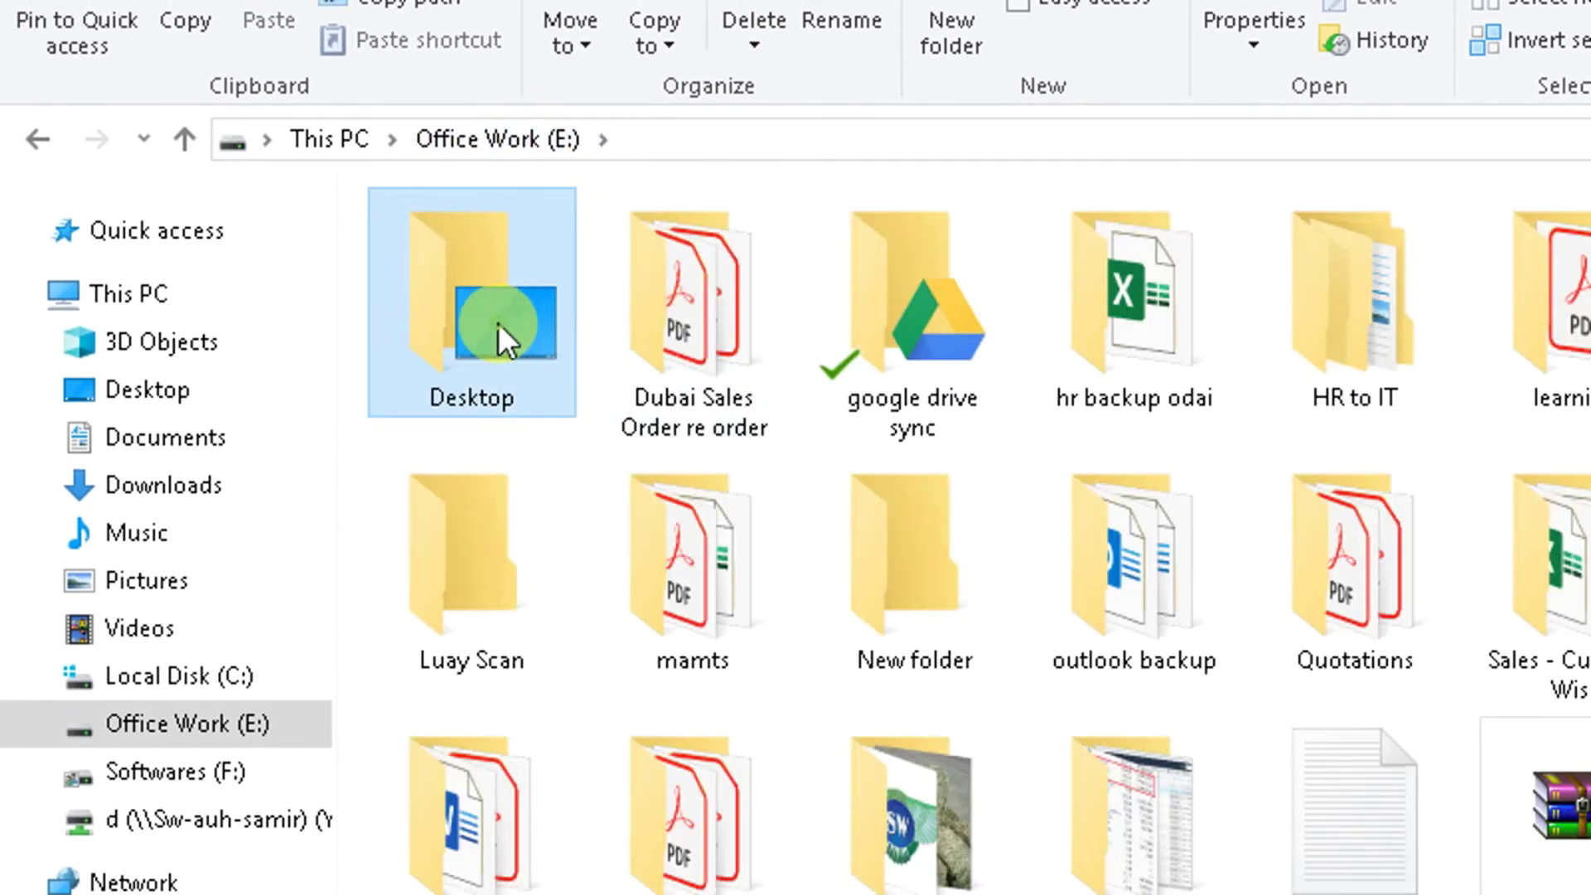
{"action": "double_click", "coordinate": [499, 321]}
{"action": "left_click_drag", "start_coordinate": [605, 763], "coordinate": [524, 315]}
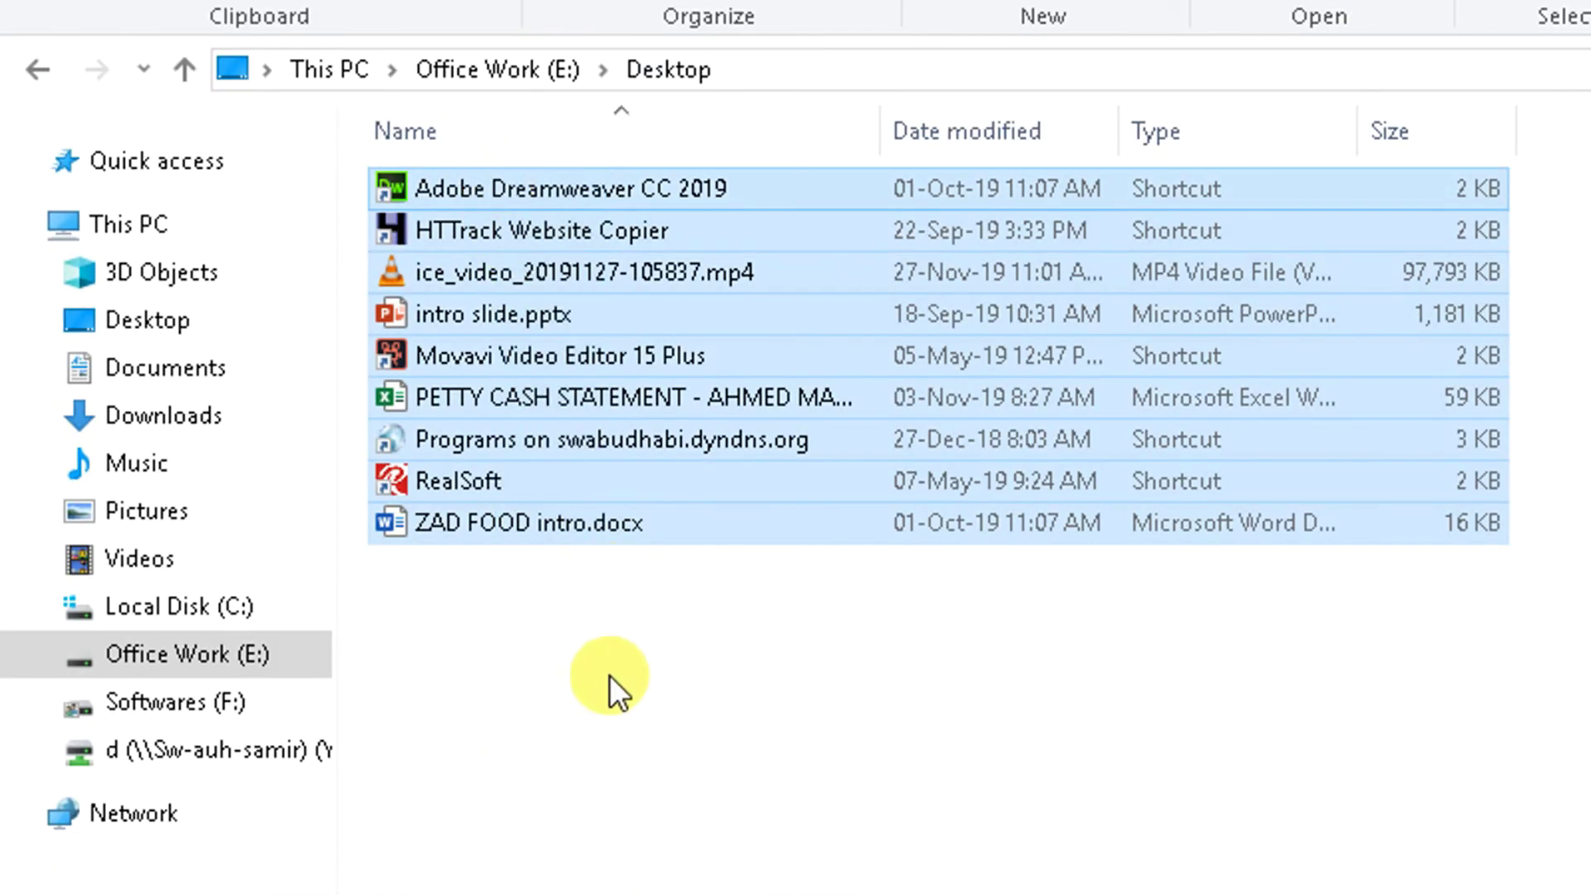
{"action": "left_click", "coordinate": [609, 674]}
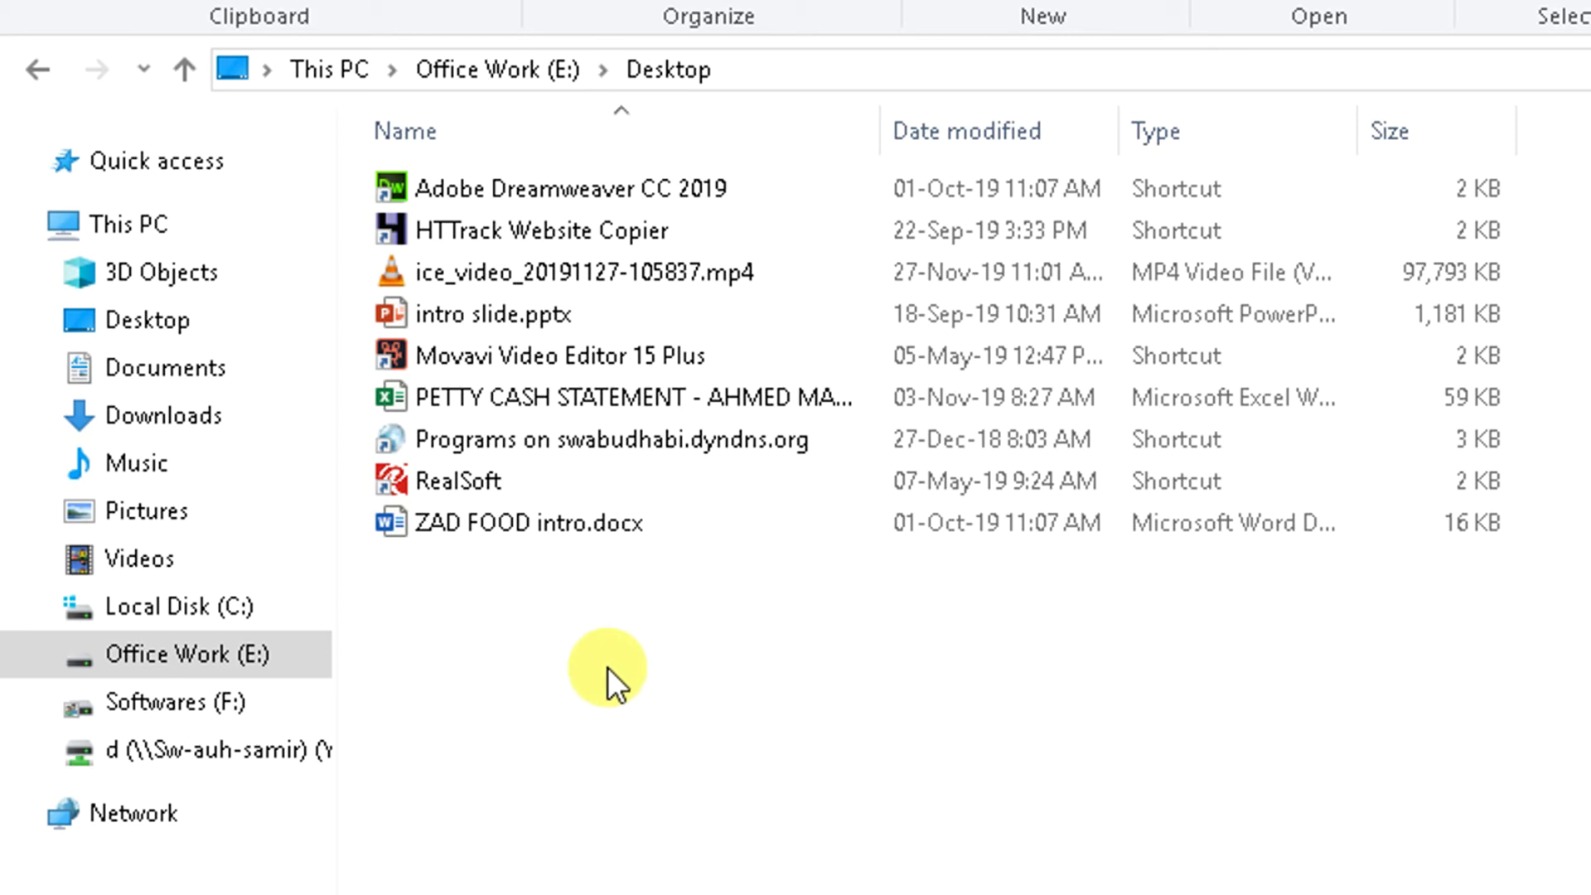
{"action": "left_click_drag", "start_coordinate": [527, 141], "coordinate": [530, 157]}
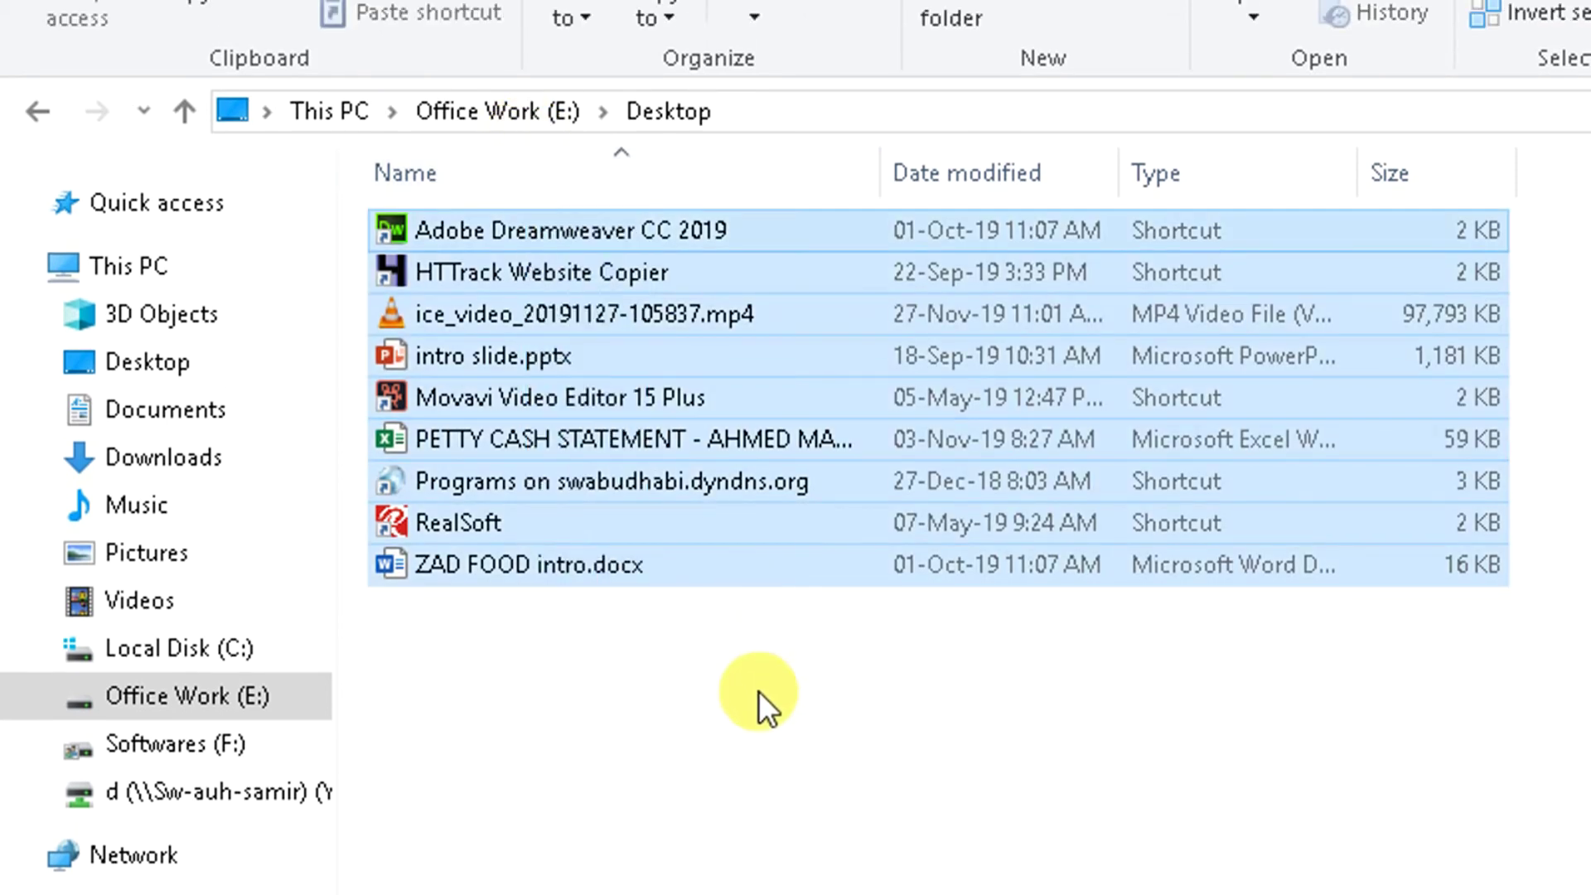
{"action": "left_click", "coordinate": [758, 699]}
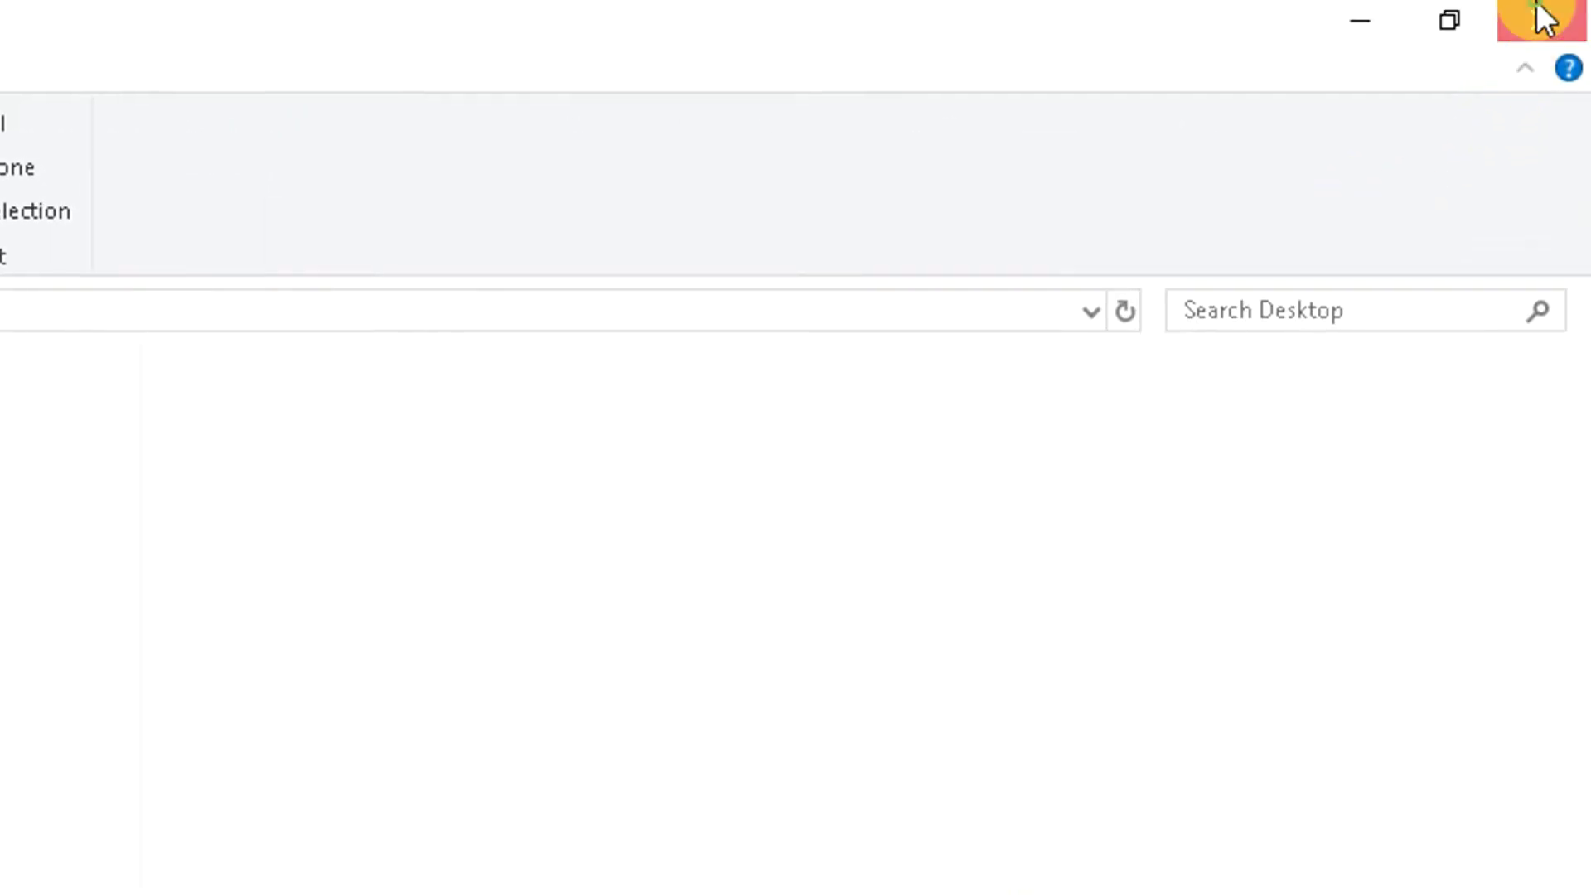
{"action": "left_click", "coordinate": [1541, 18]}
{"action": "right_click", "coordinate": [241, 639]}
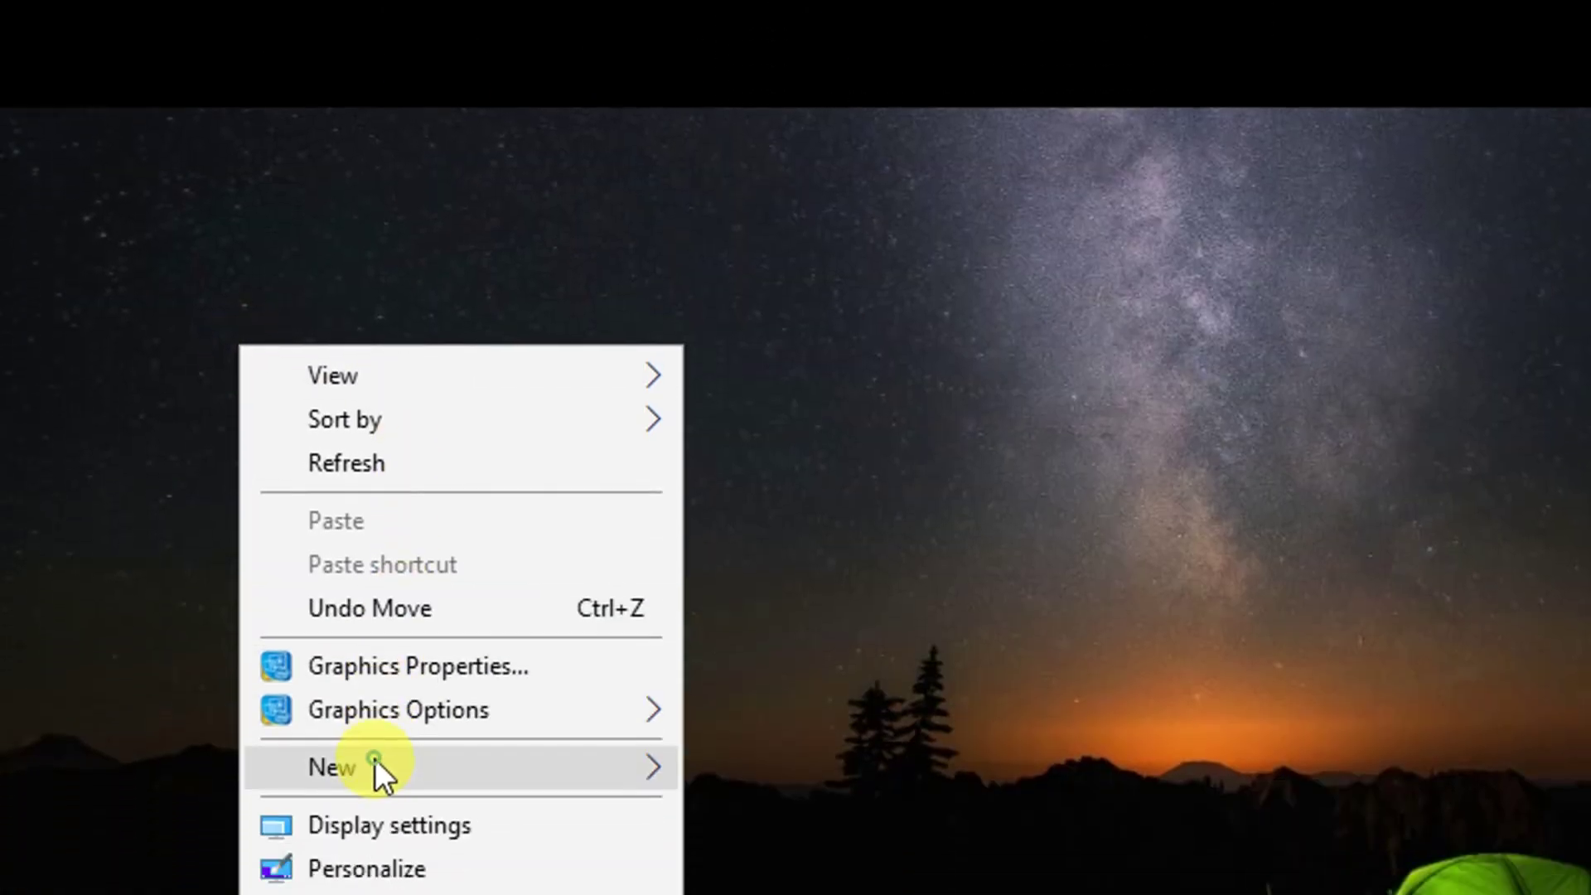
{"action": "mouse_move", "coordinate": [555, 706]}
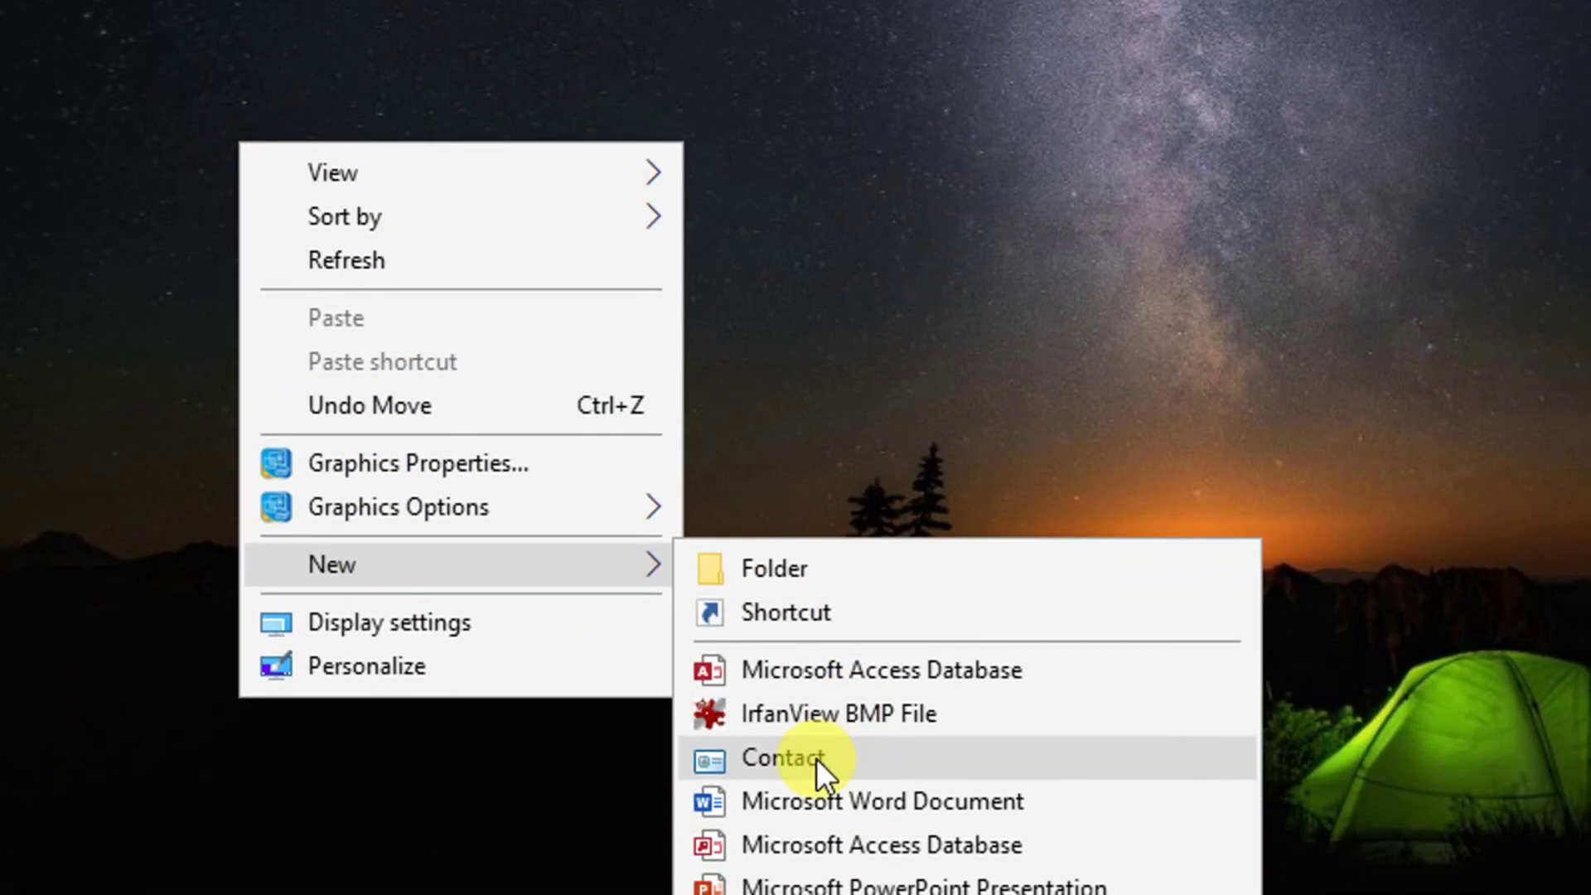
{"action": "left_click", "coordinate": [820, 853]}
{"action": "left_click", "coordinate": [614, 479]}
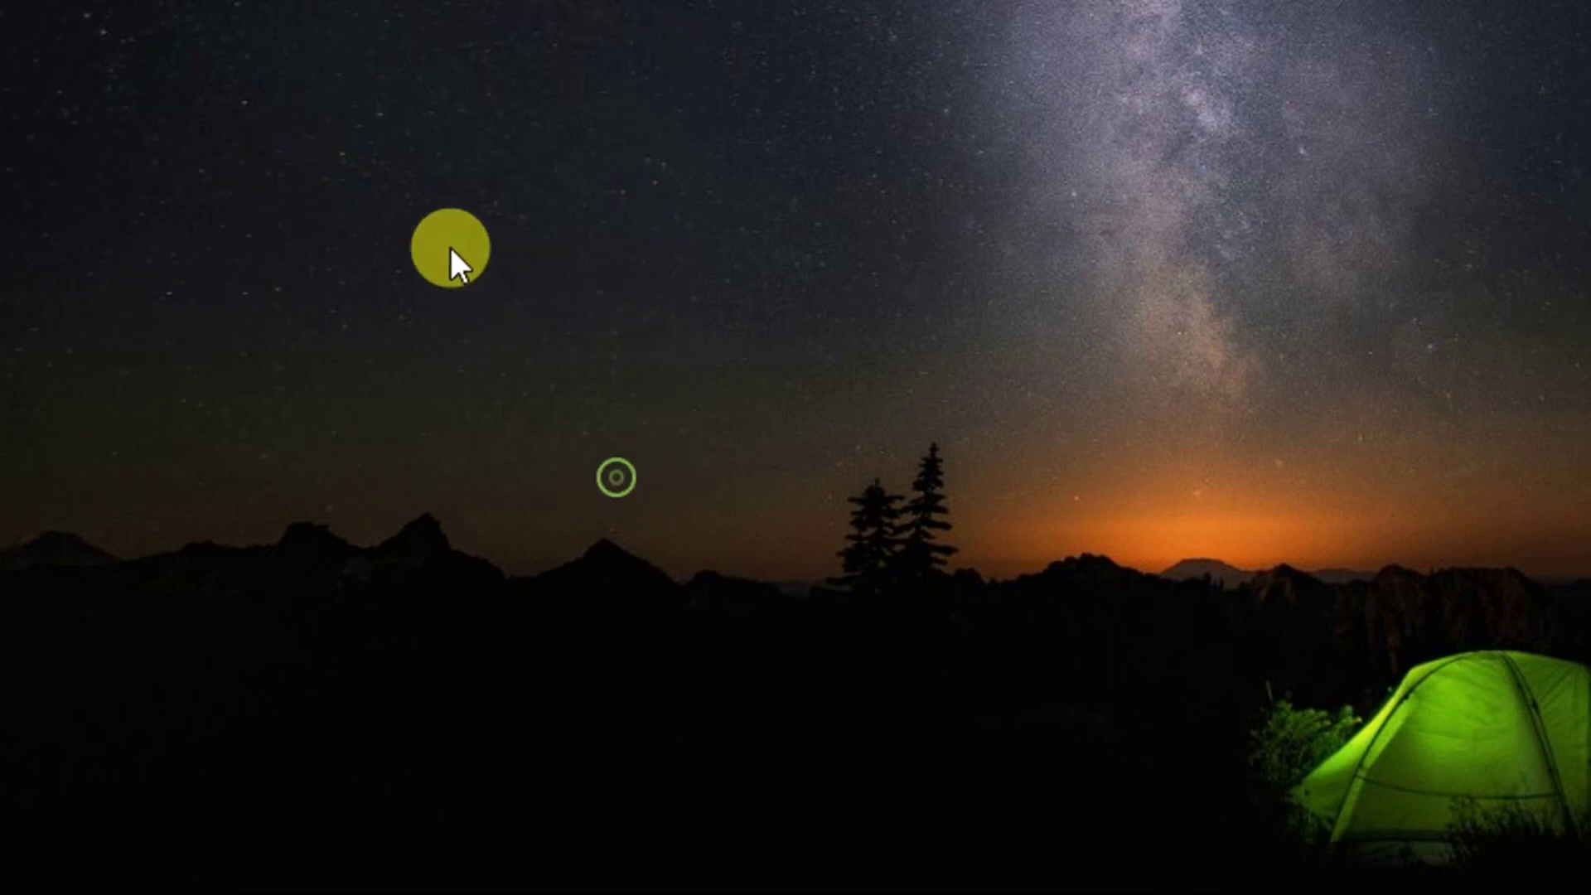
Create a new text document on the desktop, keeping the default name New Text Document.txt.
{"action": "right_click", "coordinate": [441, 252]}
{"action": "left_click", "coordinate": [642, 671]}
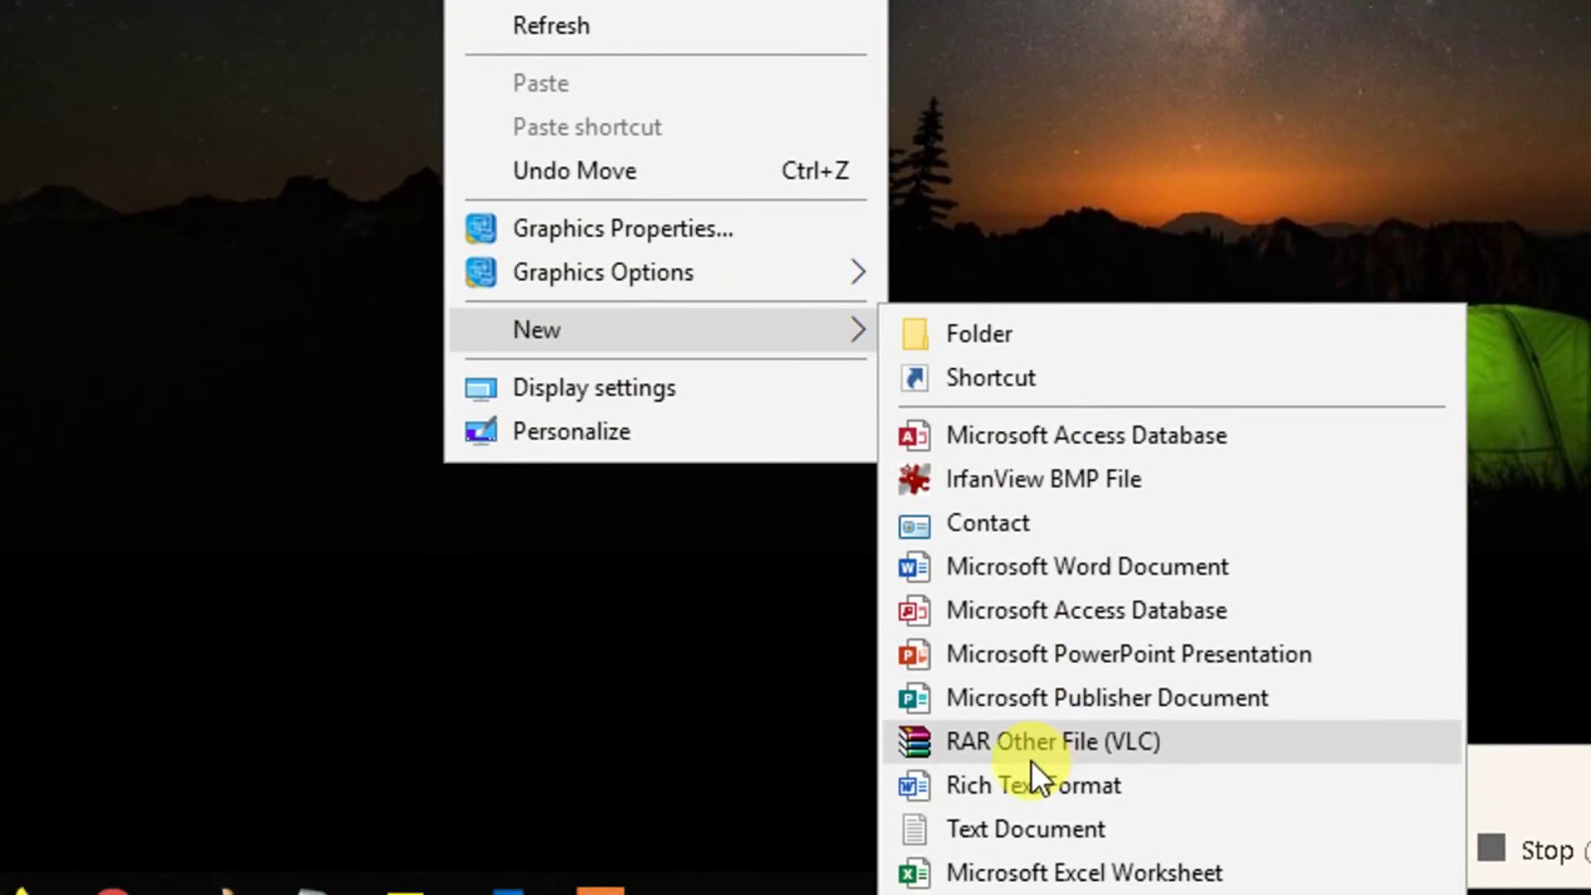
{"action": "left_click", "coordinate": [1006, 828]}
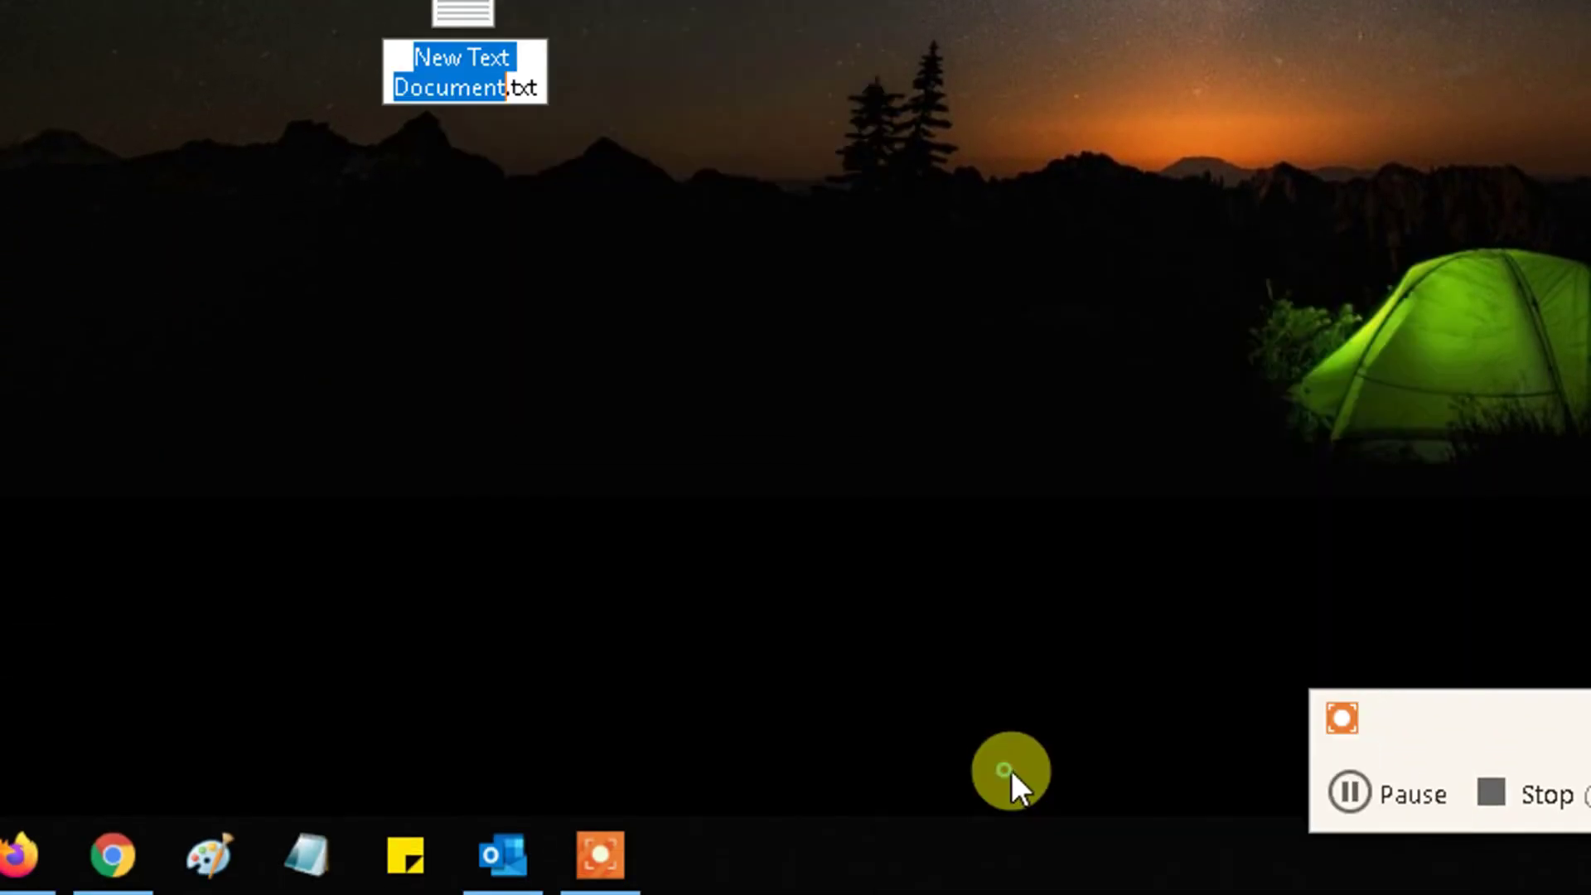
{"action": "left_click", "coordinate": [595, 290]}
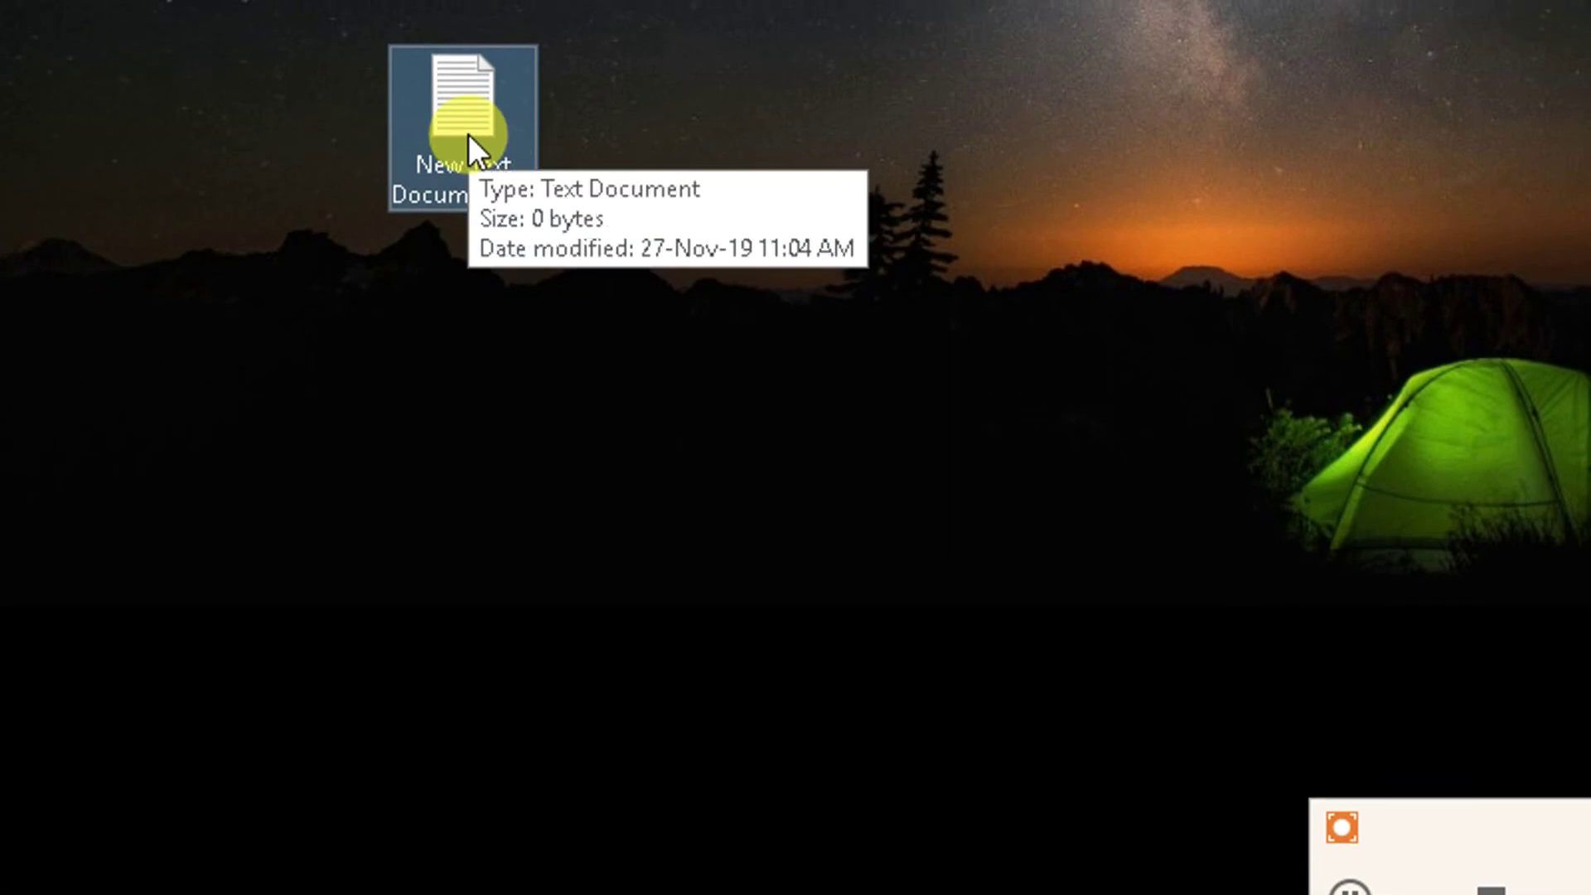
Check the storage location in the properties of New Text Document.txt, and close the dialog.
{"action": "right_click", "coordinate": [465, 126]}
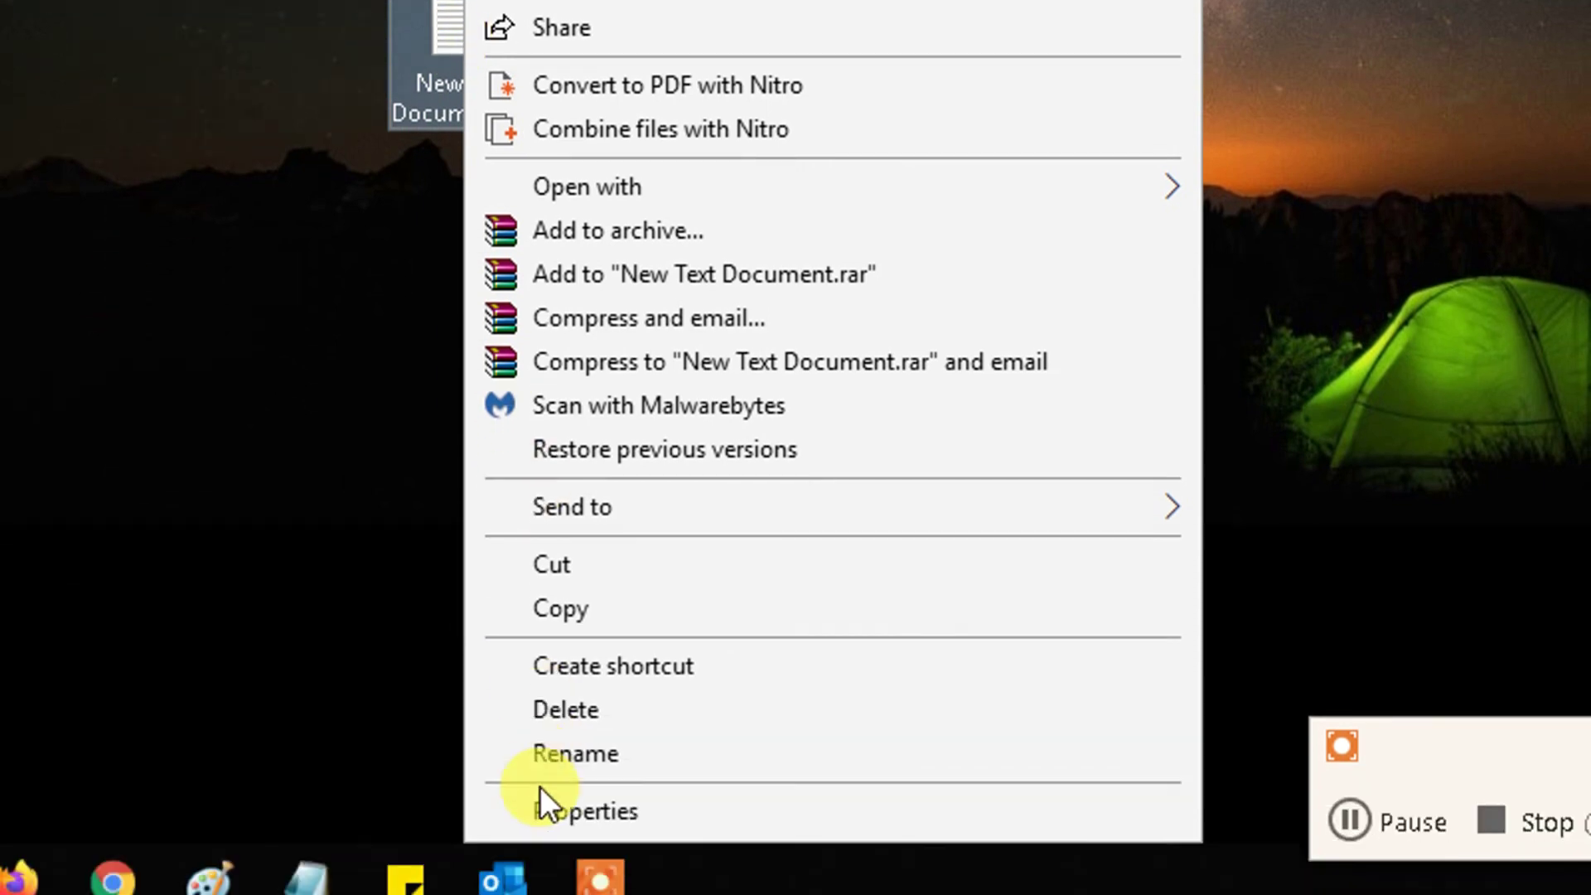
{"action": "left_click", "coordinate": [539, 804]}
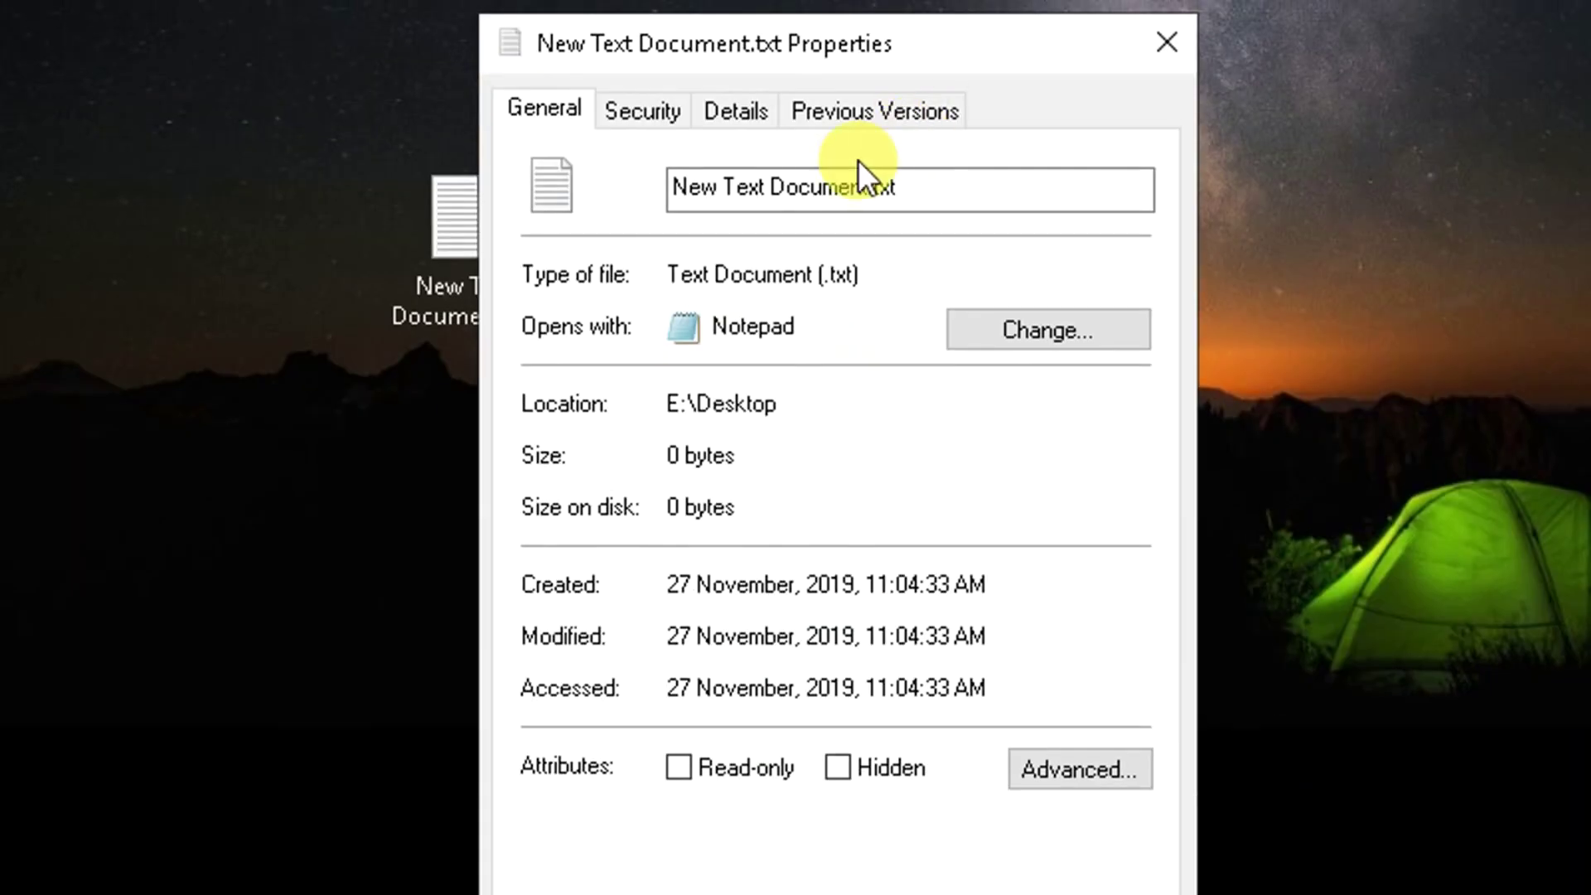
{"action": "left_click", "coordinate": [789, 411]}
{"action": "left_click_drag", "start_coordinate": [766, 412], "coordinate": [639, 391]}
{"action": "left_click", "coordinate": [809, 410]}
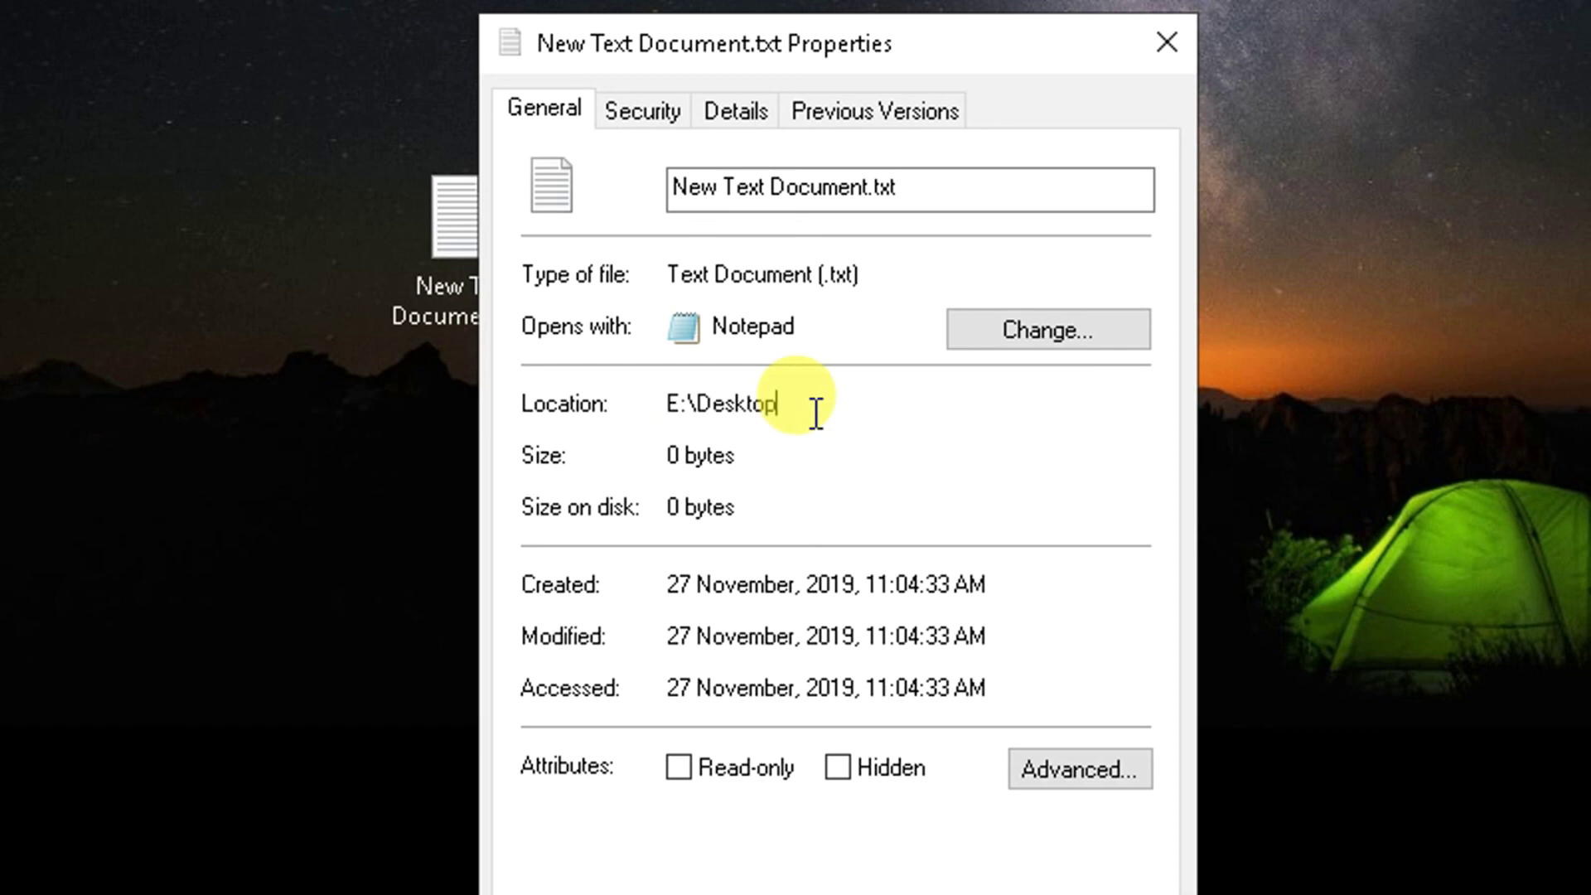
{"action": "double_click", "coordinate": [711, 406]}
{"action": "left_click", "coordinate": [867, 418]}
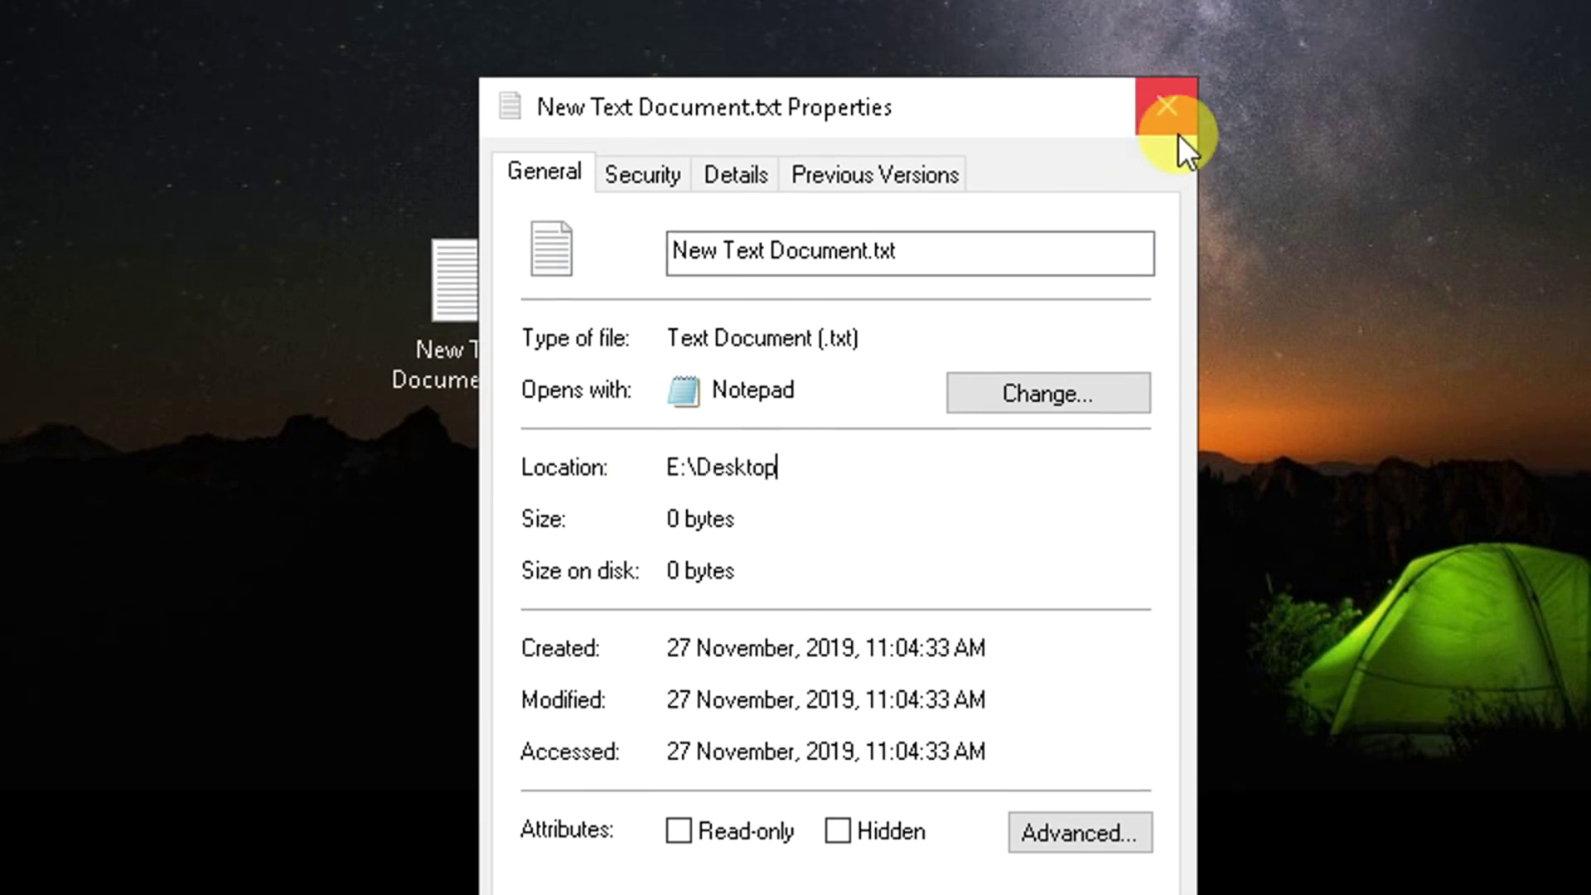
{"action": "left_click", "coordinate": [1175, 128]}
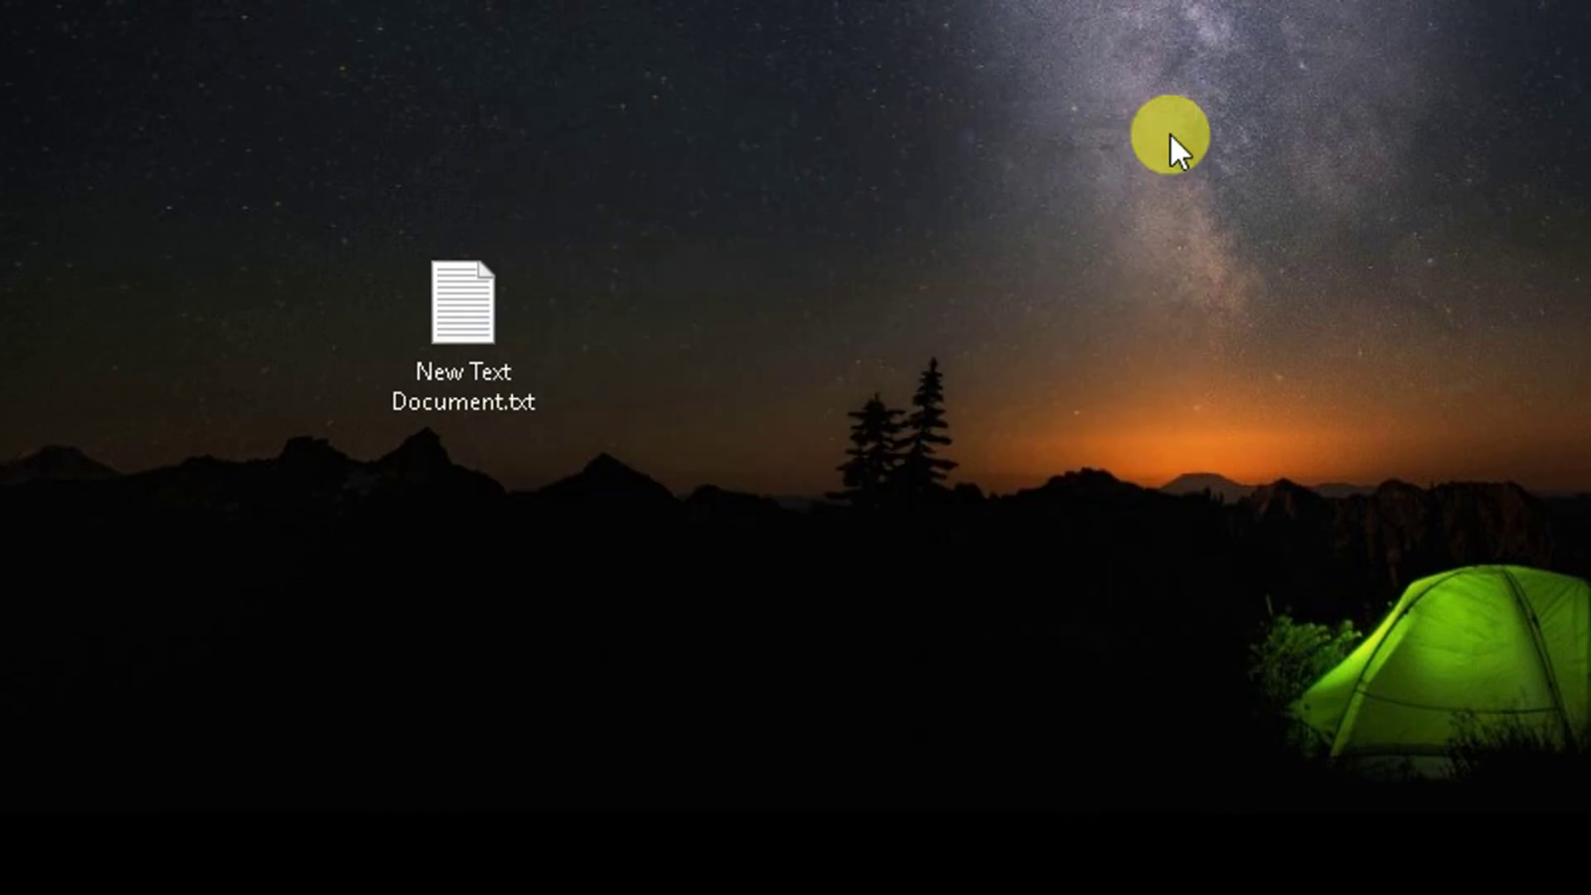